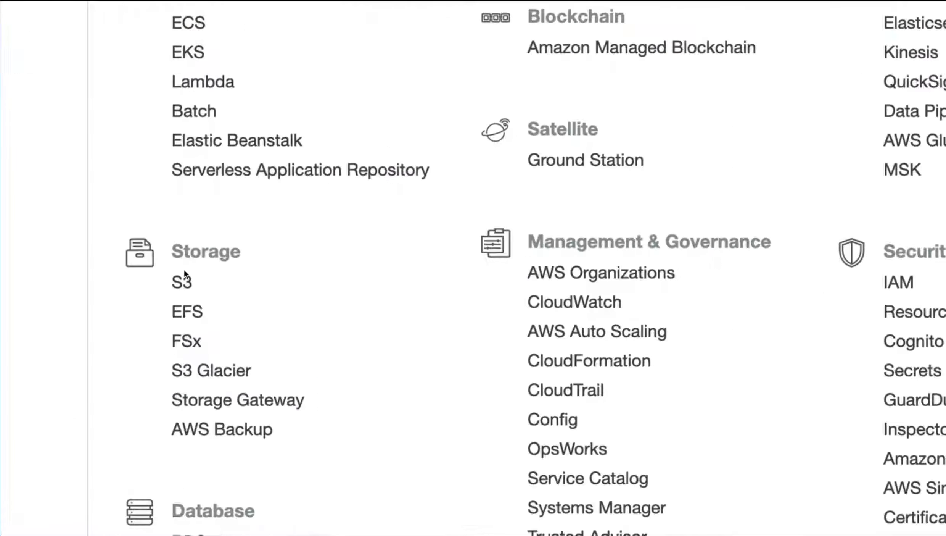
# Create an S3 bucket named acloudgurumywebsitebucket2019 in the US West (Oregon) region with the default settings
pyautogui.click(184, 281)
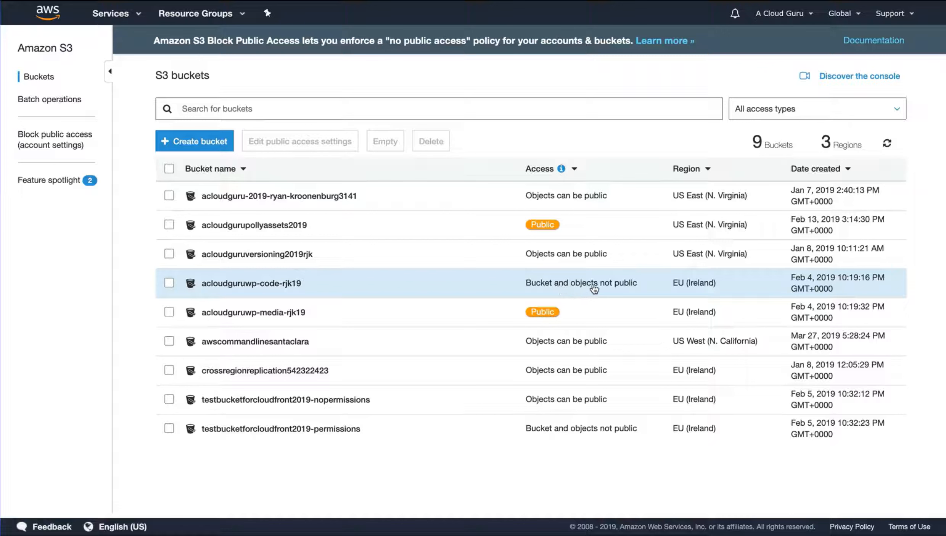
pyautogui.click(201, 144)
pyautogui.write('acl')
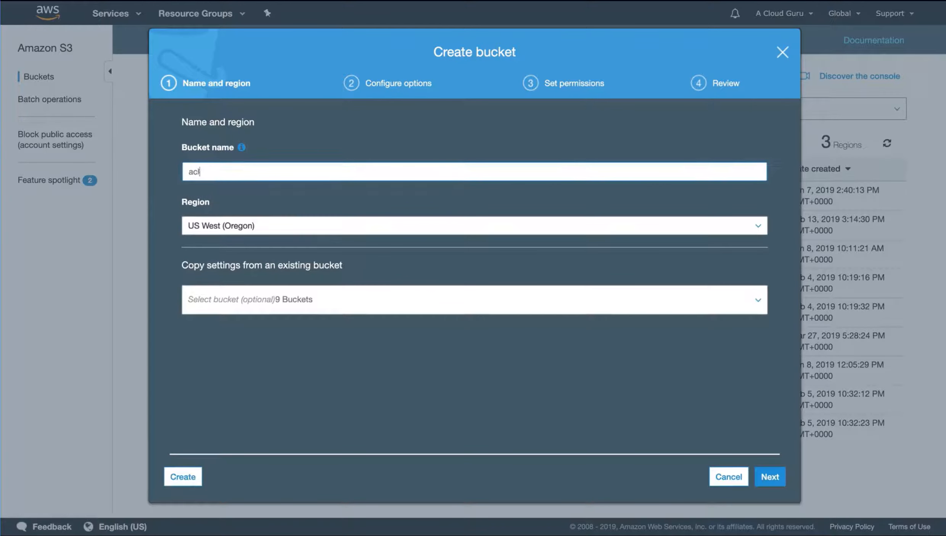
pyautogui.write('oudgurumywebsitebuc')
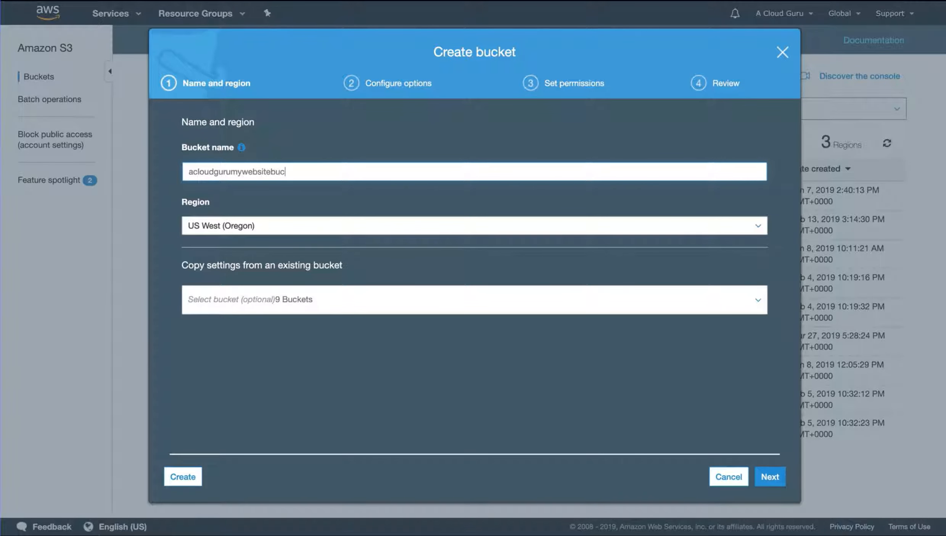
pyautogui.write('ket2019')
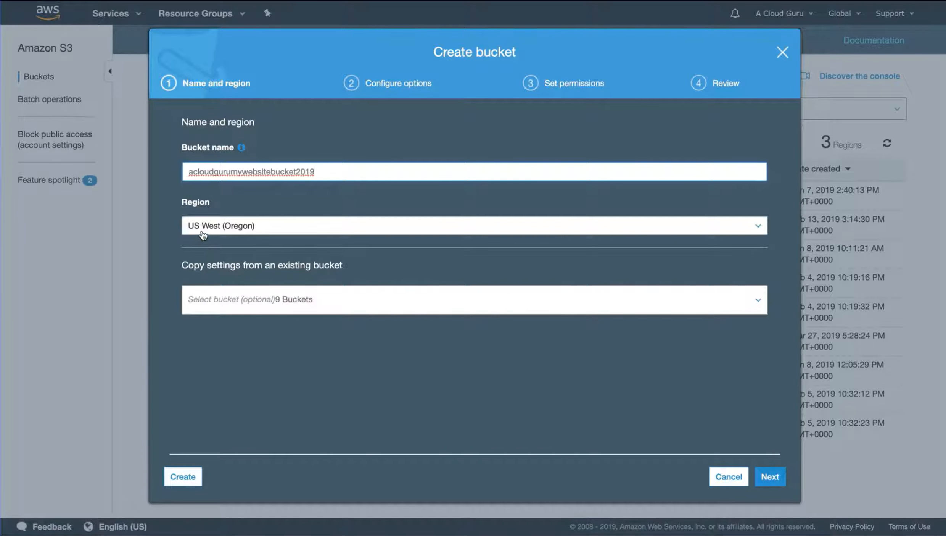
pyautogui.click(184, 480)
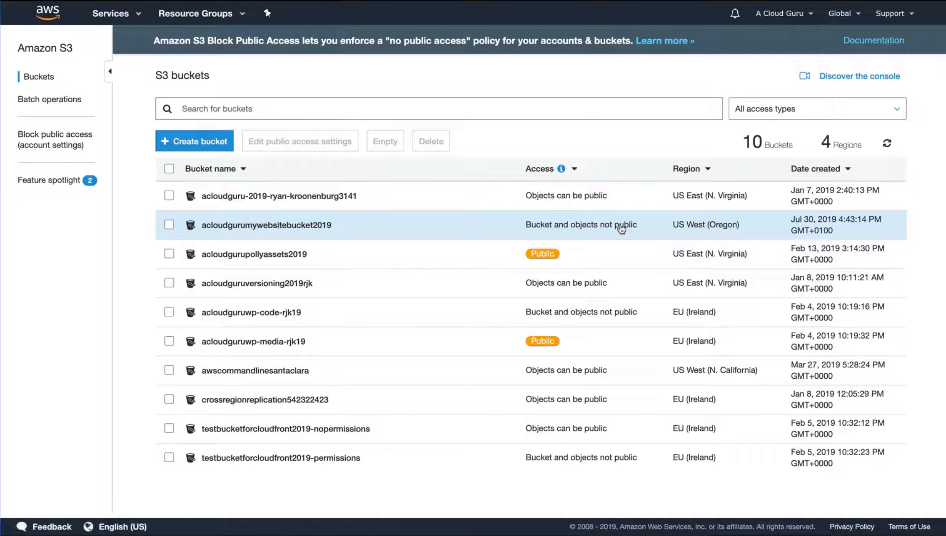
# Upload error.html and index.html from the local folder into the acloudgurumywebsitebucket2019 bucket
pyautogui.click(307, 226)
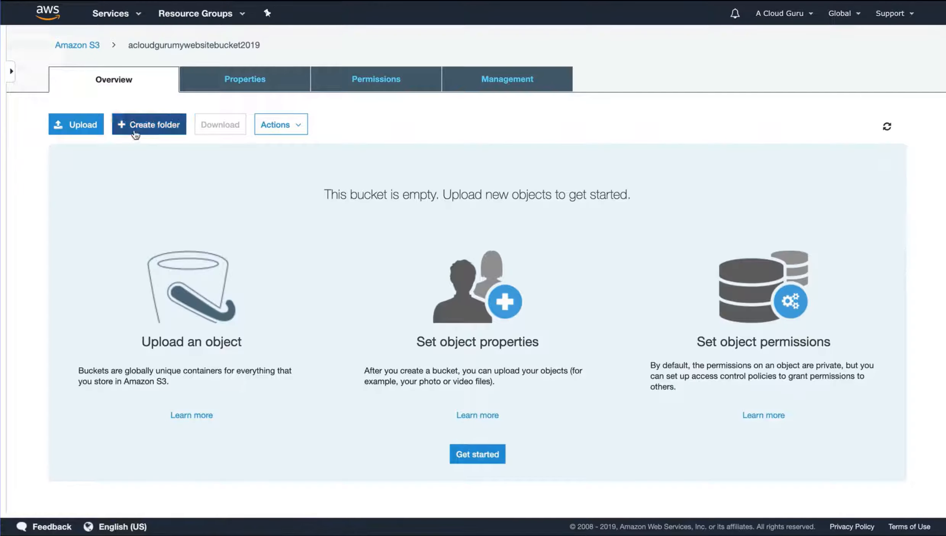
pyautogui.click(77, 126)
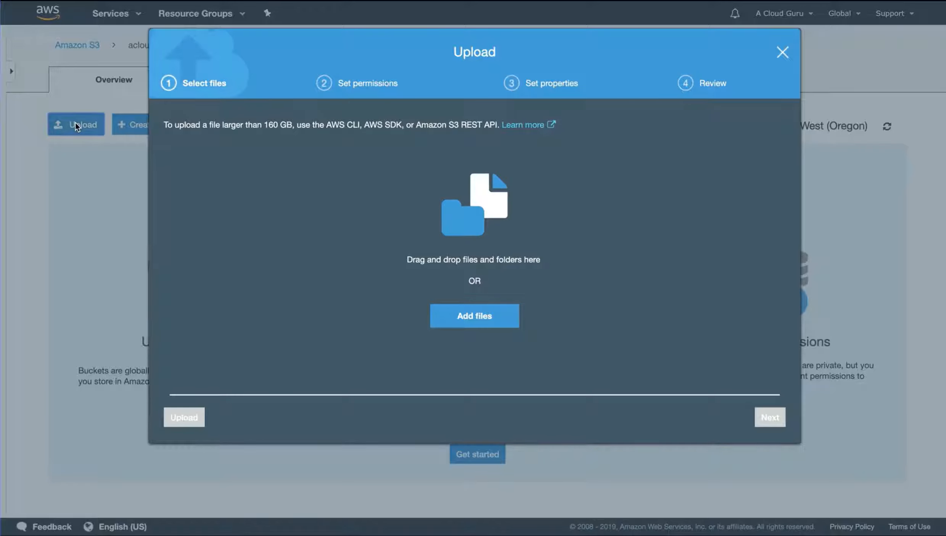
pyautogui.click(486, 314)
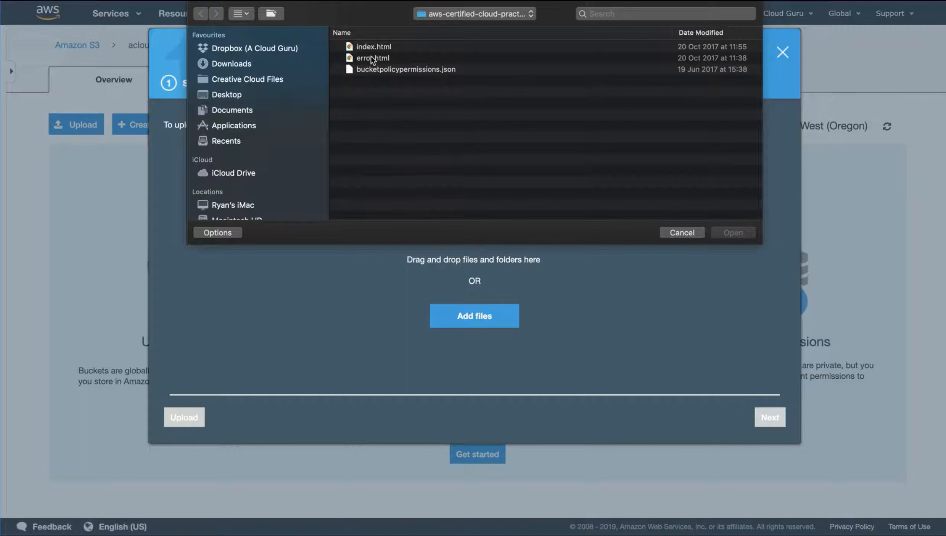
pyautogui.click(371, 57)
pyautogui.keyDown('shift'); pyautogui.click(368, 44); pyautogui.keyUp('shift')
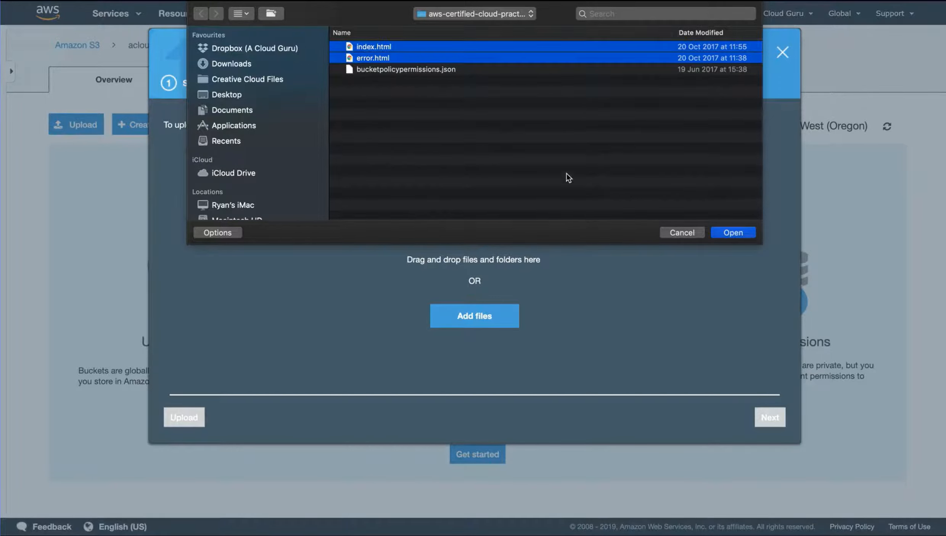
pyautogui.click(731, 232)
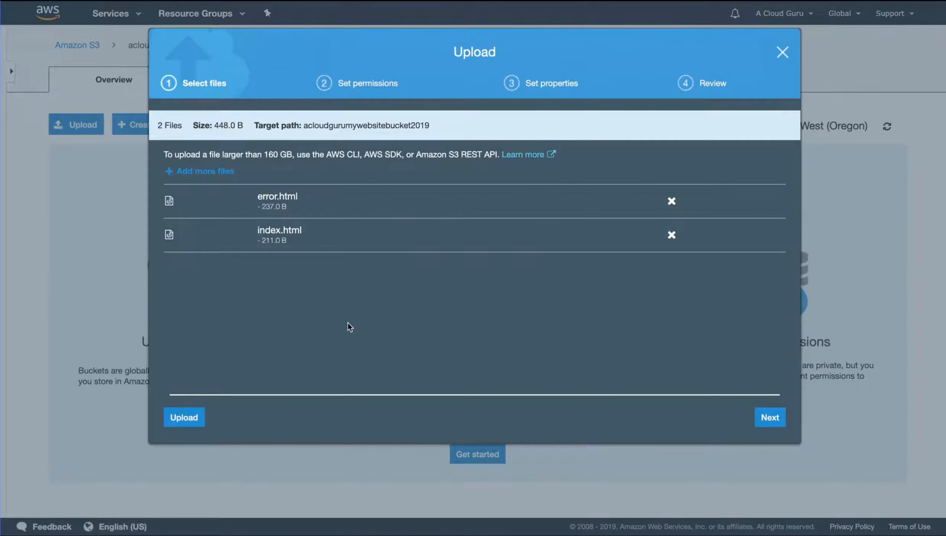
pyautogui.click(183, 417)
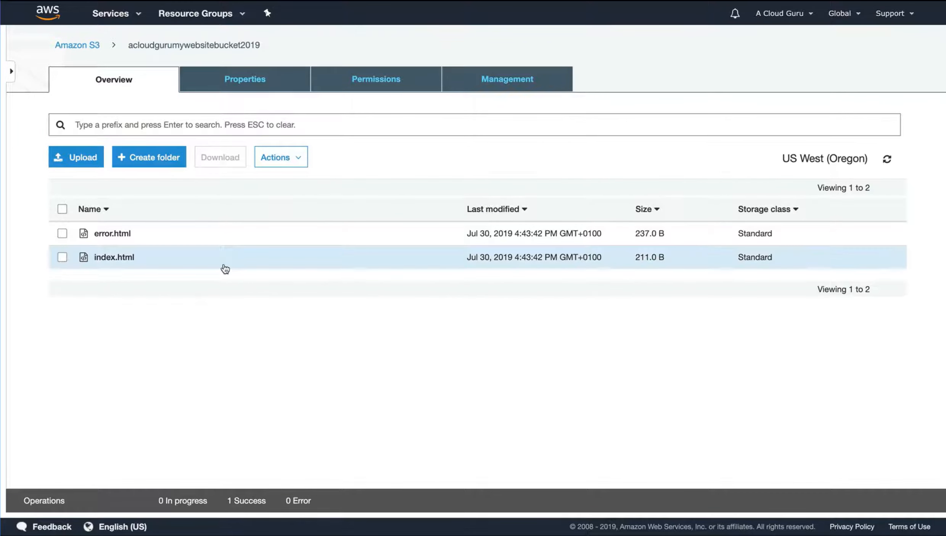
# View the details of index.html and test its object URL, ending back at the bucket's file list
pyautogui.click(62, 257)
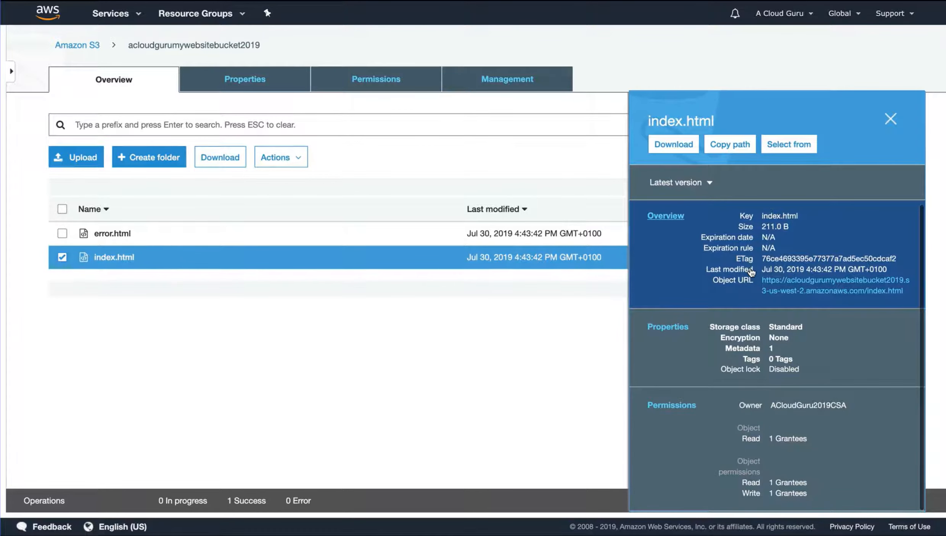
pyautogui.click(123, 258)
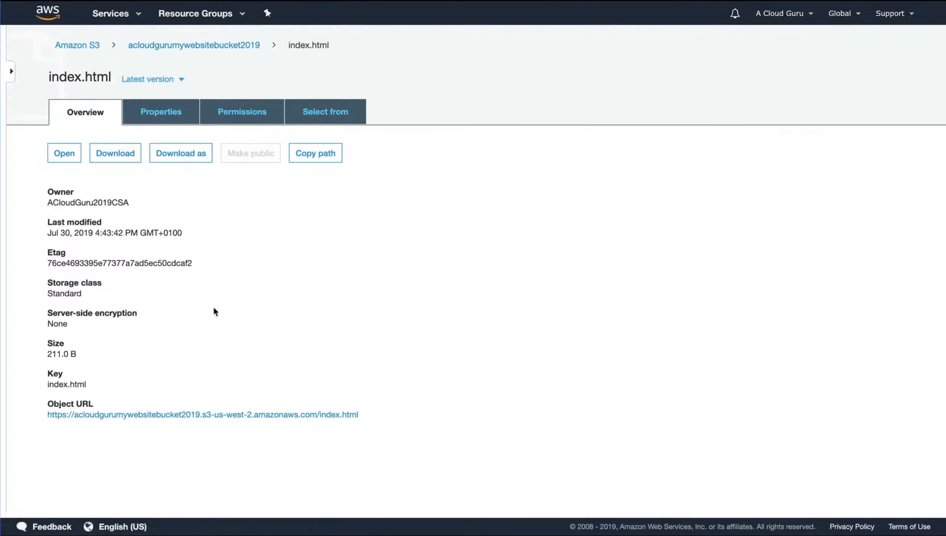
pyautogui.click(79, 415)
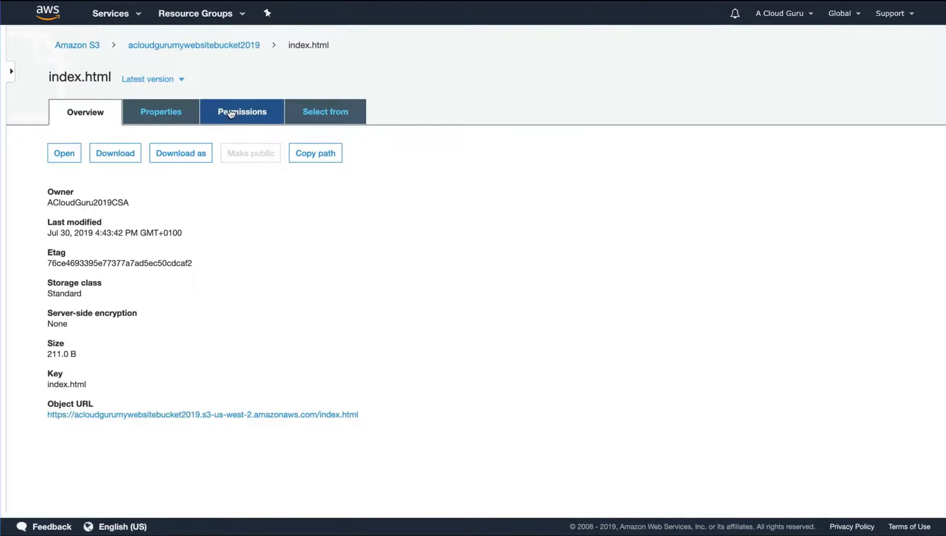
pyautogui.click(233, 45)
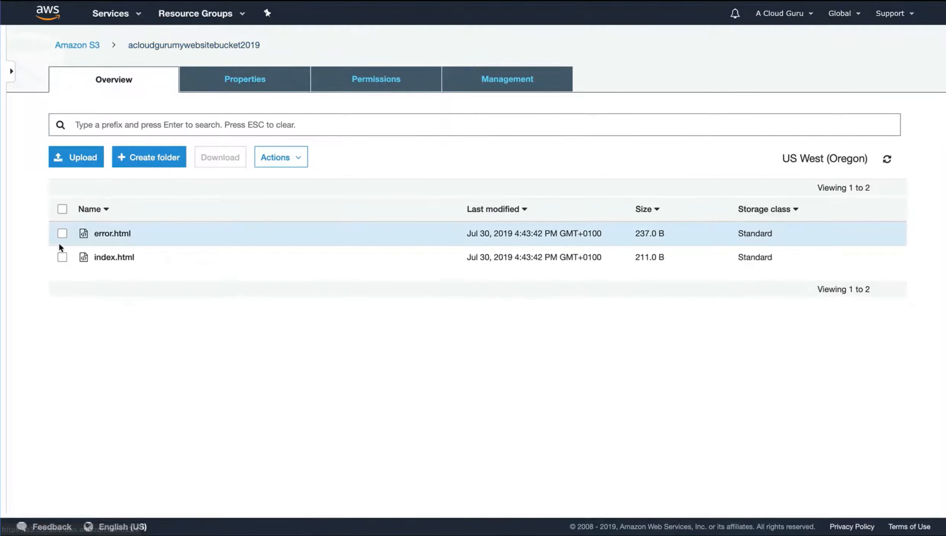
# Check whether the Make public action is available for index.html, and close its details
pyautogui.click(61, 257)
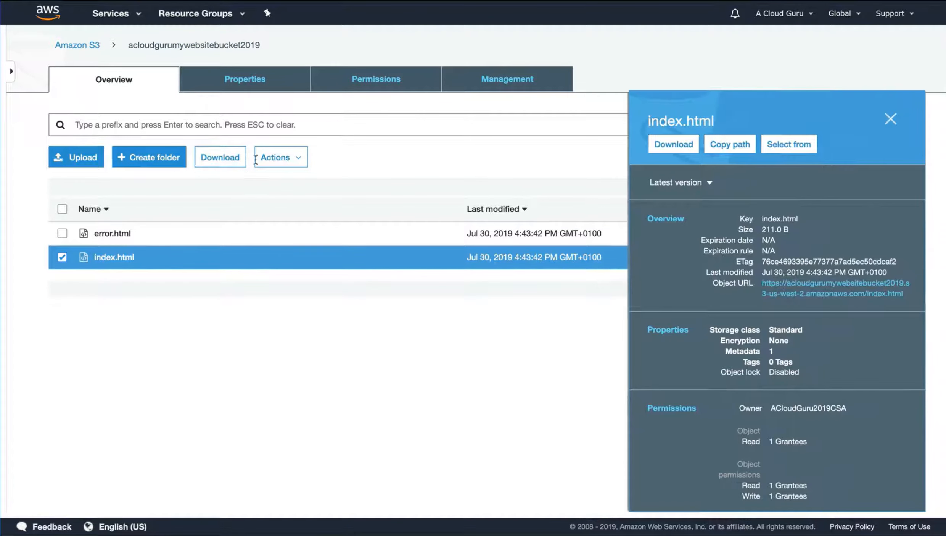
pyautogui.click(278, 163)
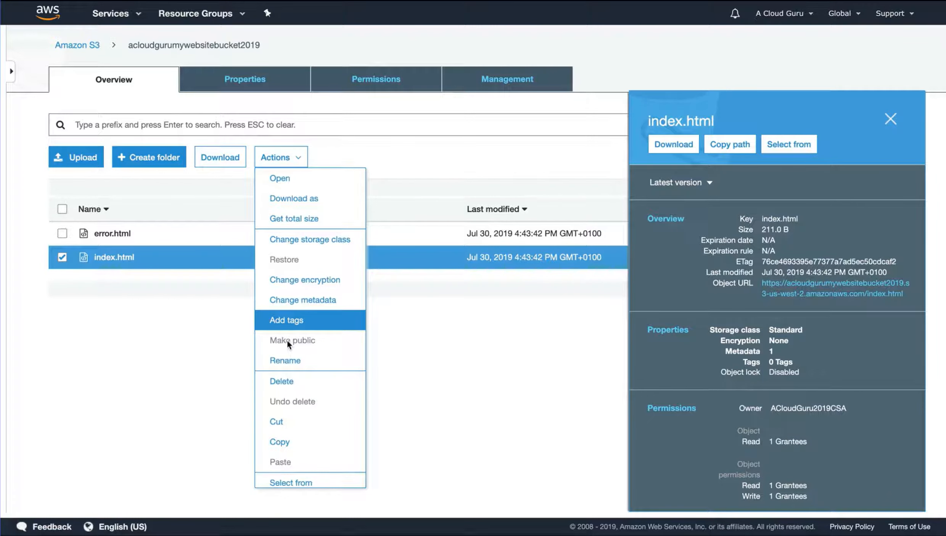
pyautogui.click(526, 326)
pyautogui.click(892, 120)
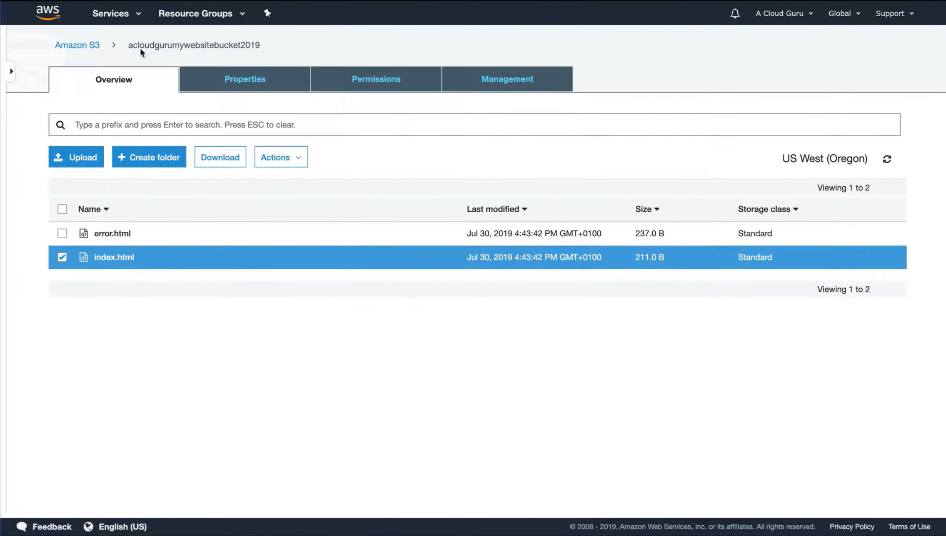
# Turn off Block all public access for the acloudgurumywebsitebucket2019 bucket, entering "confirm" to apply the change
pyautogui.click(89, 47)
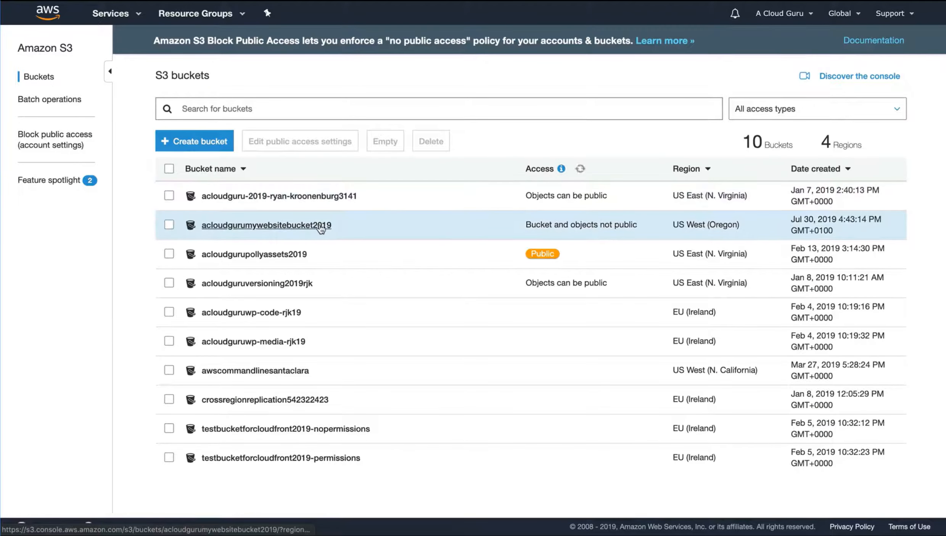
pyautogui.click(170, 227)
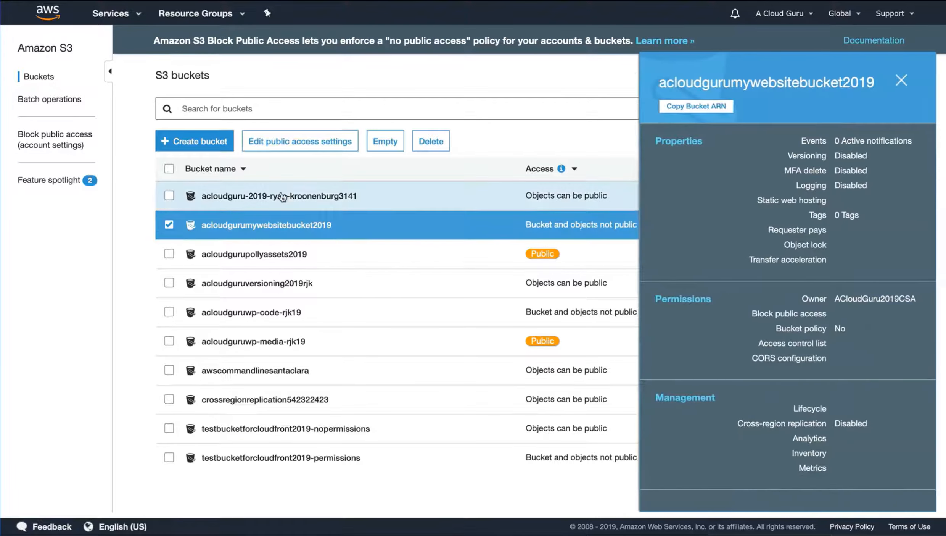
pyautogui.click(294, 141)
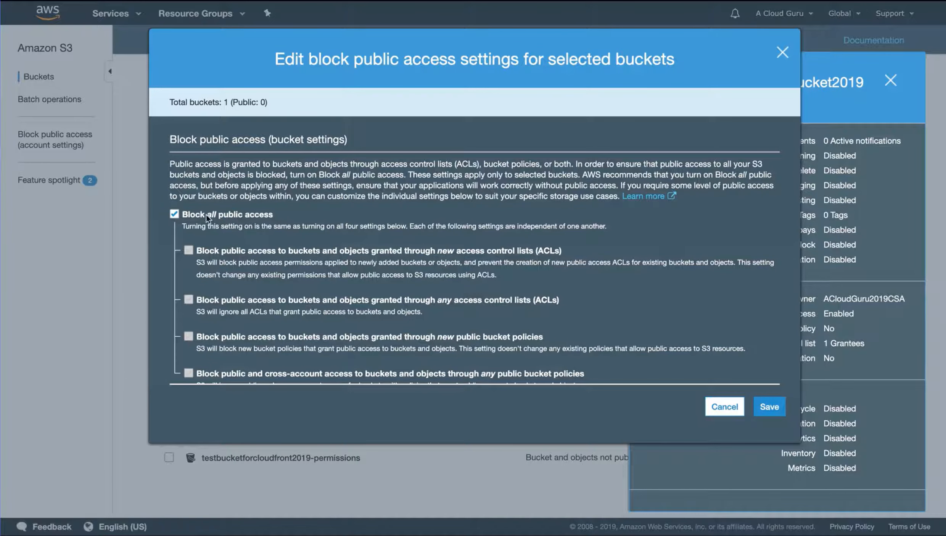
pyautogui.click(175, 215)
pyautogui.click(767, 406)
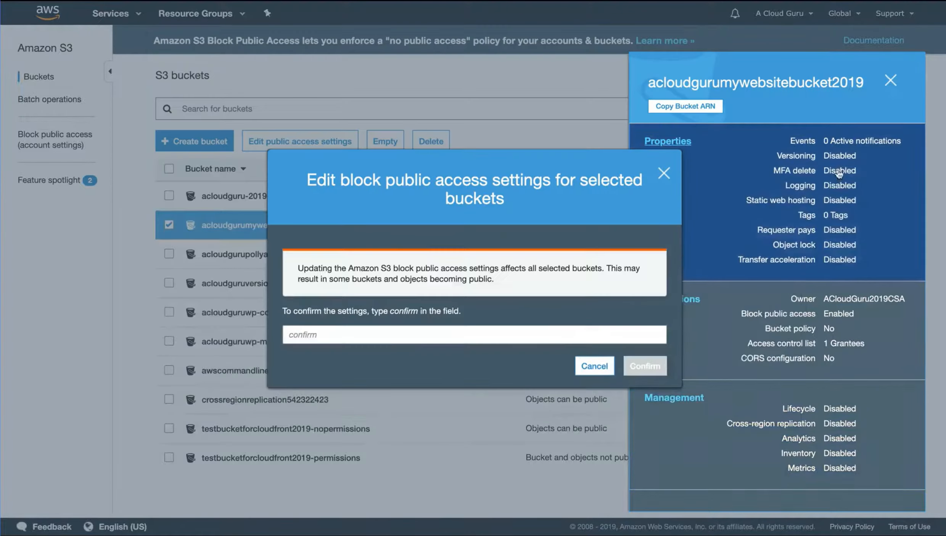
pyautogui.click(539, 335)
pyautogui.write('confirm')
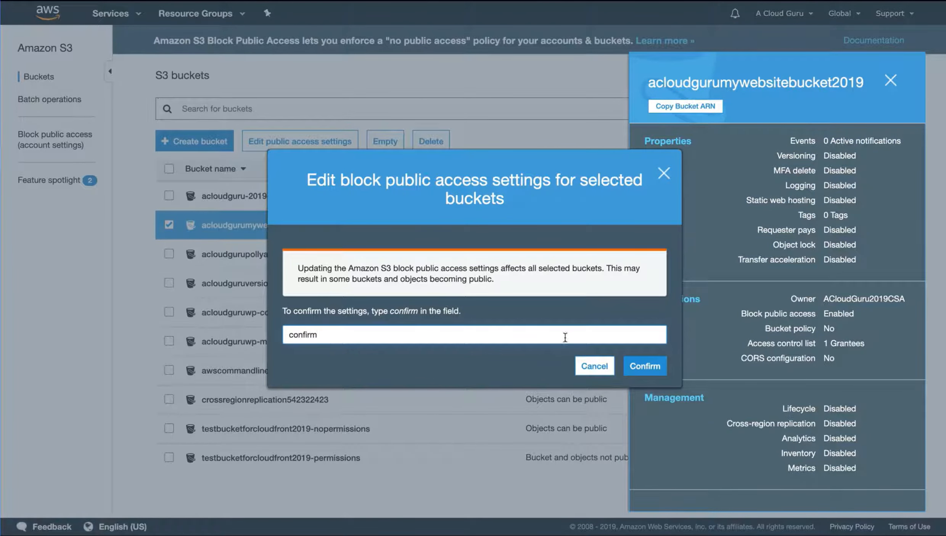
pyautogui.click(647, 366)
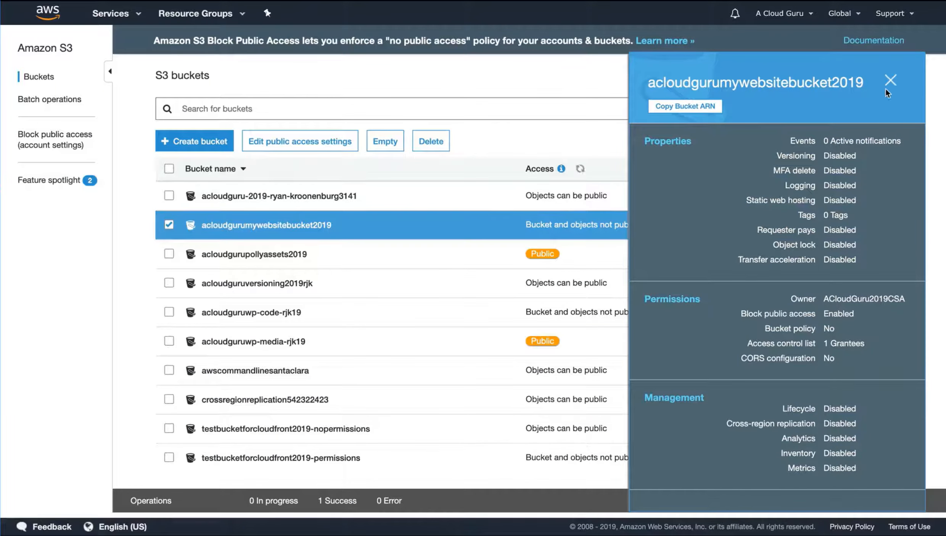
pyautogui.click(891, 80)
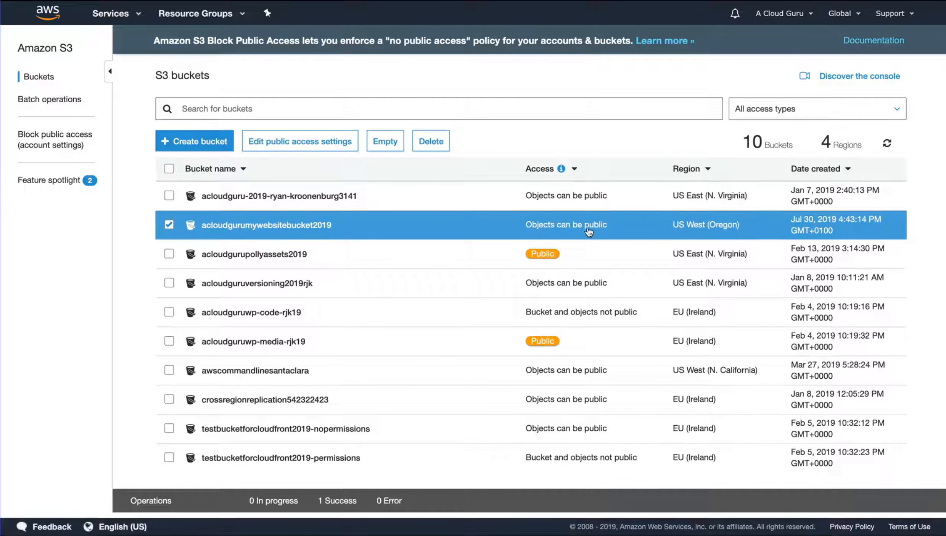
# Make index.html in the acloudgurumywebsitebucket2019 bucket public
pyautogui.click(310, 228)
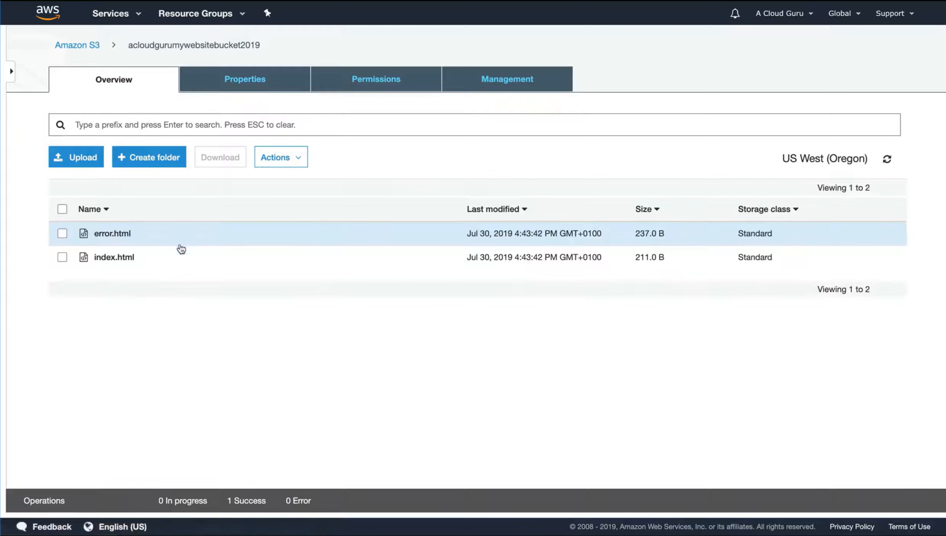
pyautogui.click(62, 257)
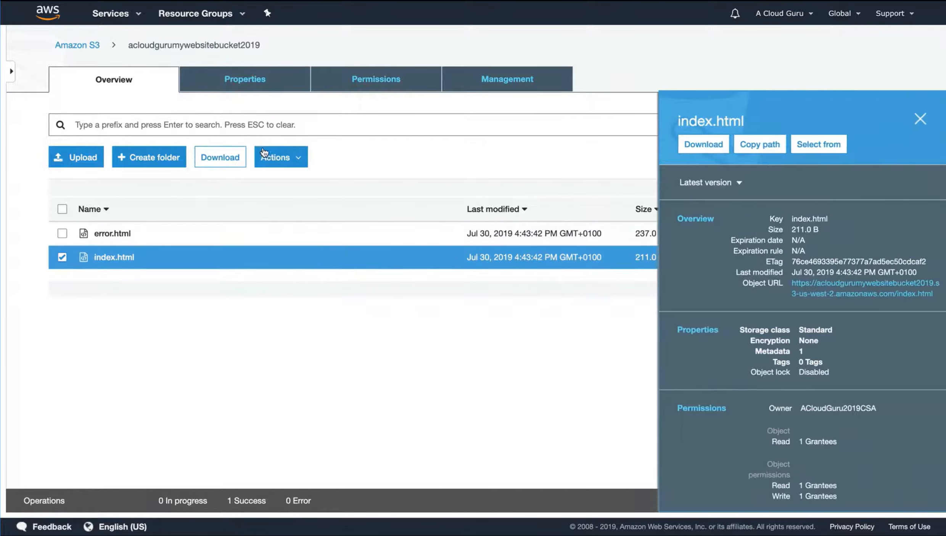
pyautogui.click(268, 157)
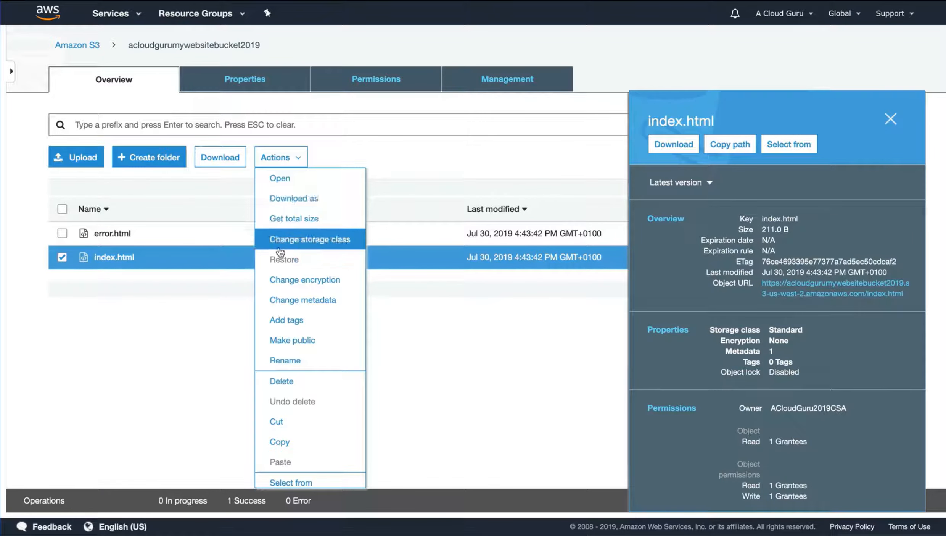
pyautogui.click(299, 339)
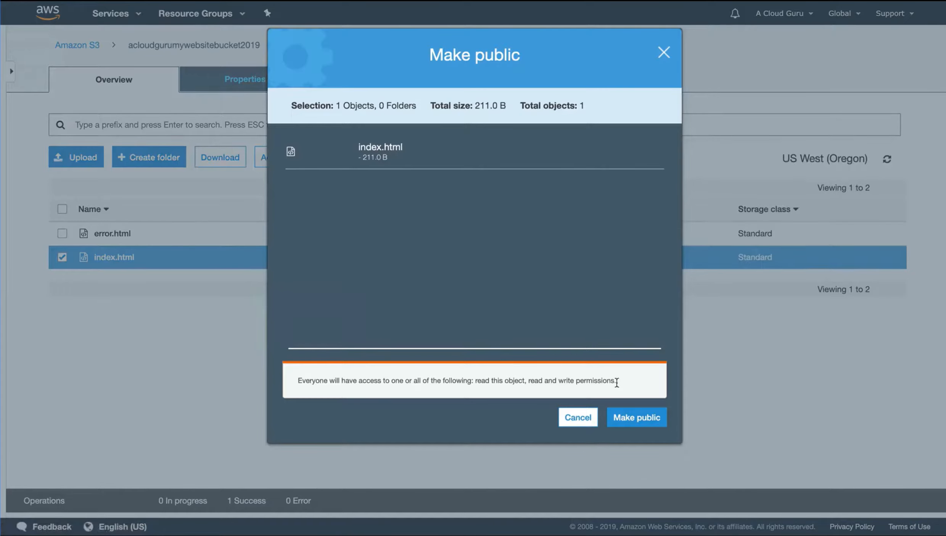
pyautogui.click(634, 413)
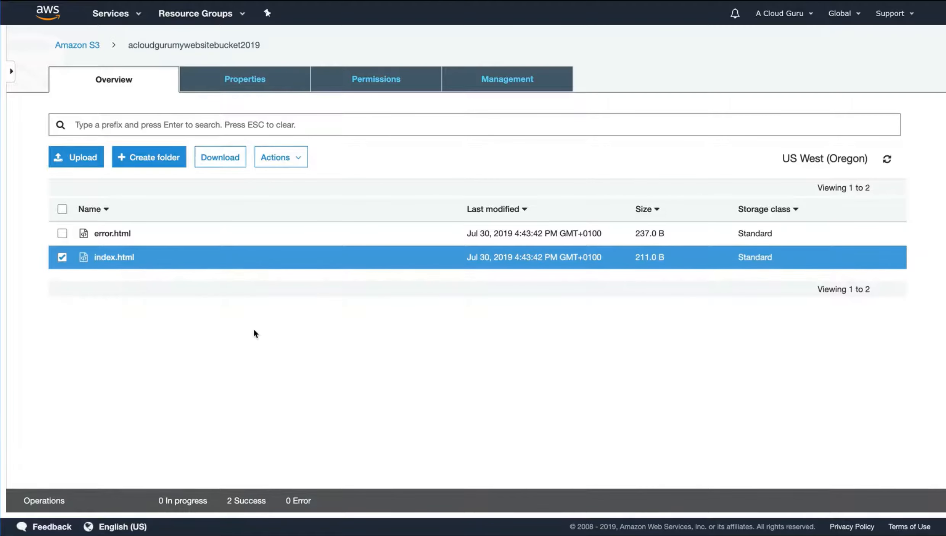
# Test the object URL of index.html and view the details of error.html, returning to the bucket's file list
pyautogui.click(116, 260)
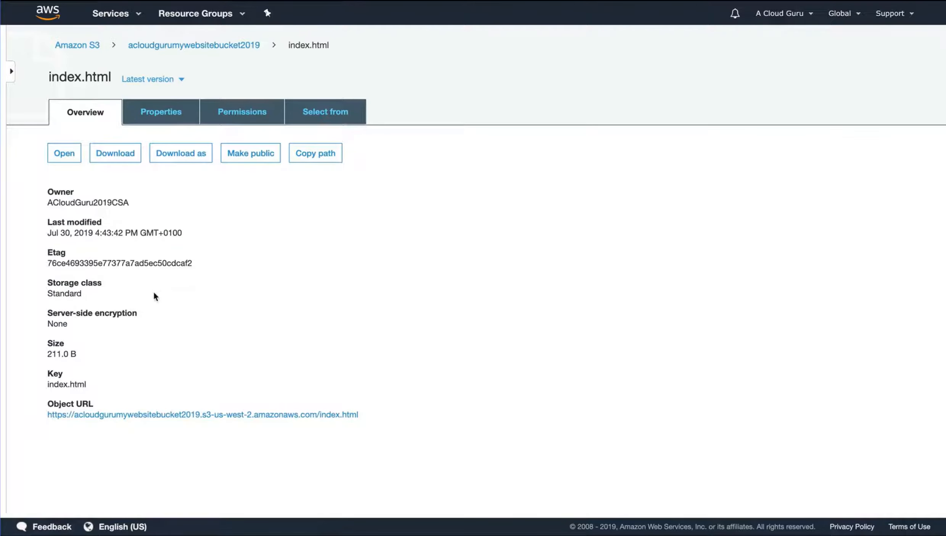
pyautogui.click(107, 415)
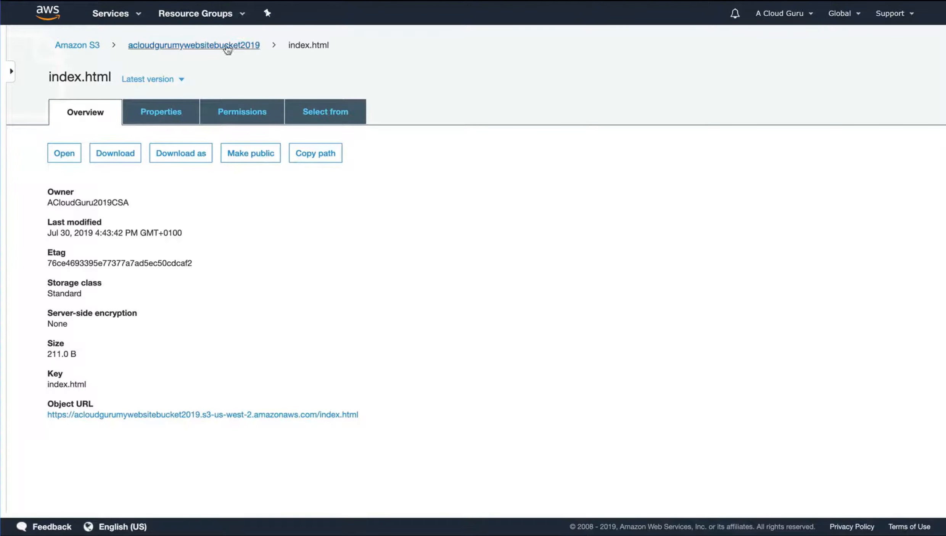
pyautogui.click(228, 46)
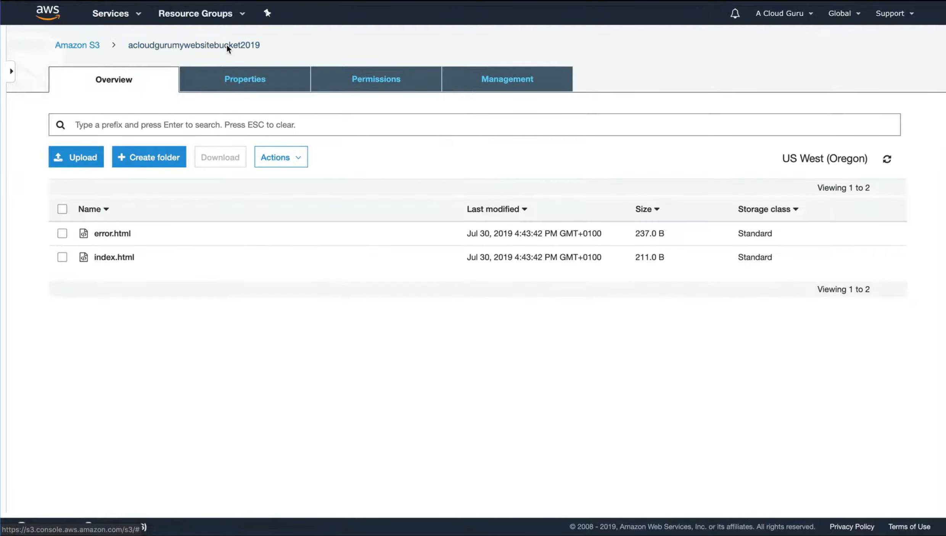
pyautogui.click(100, 235)
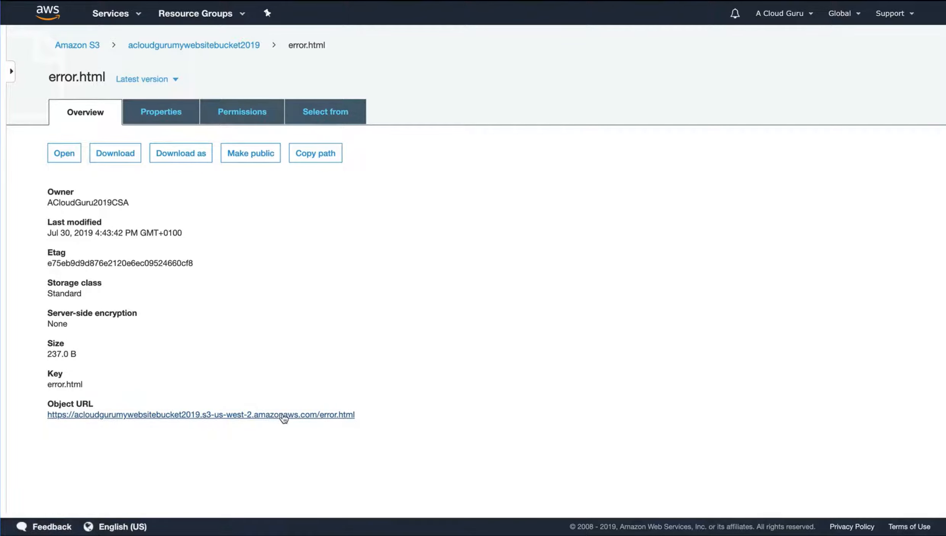
pyautogui.click(221, 47)
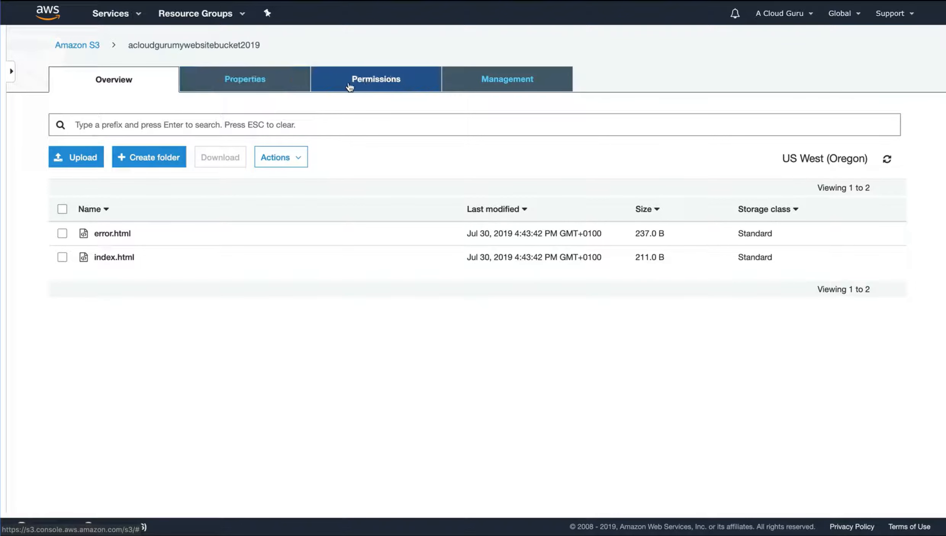
# Enable static website hosting for the acloudgurumywebsitebucket2019 bucket, with index.html as index document and error.html as error document, and save
pyautogui.click(237, 86)
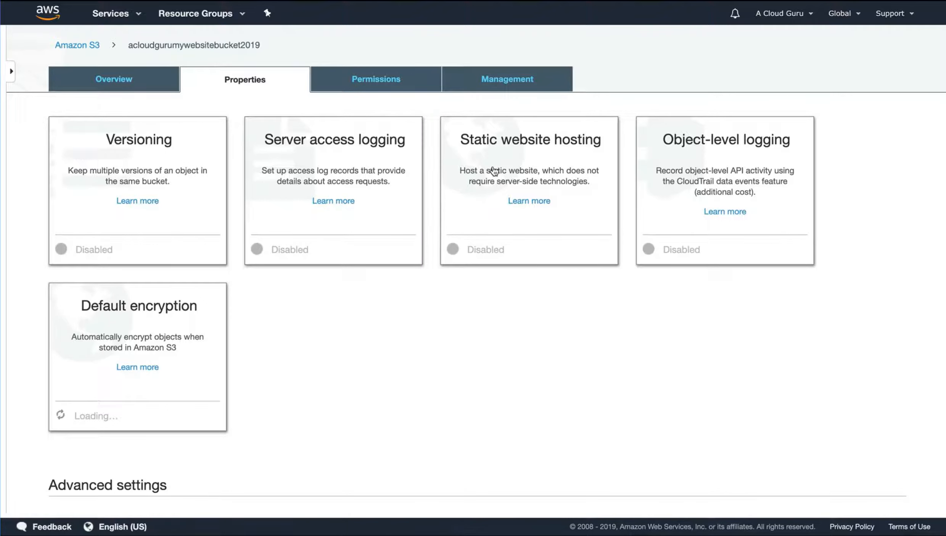
pyautogui.click(528, 144)
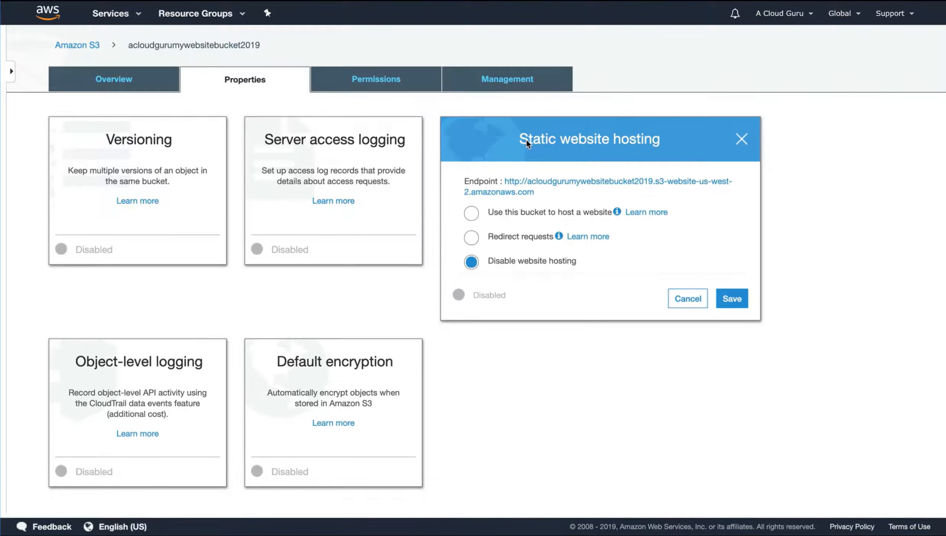
pyautogui.click(472, 213)
pyautogui.click(515, 266)
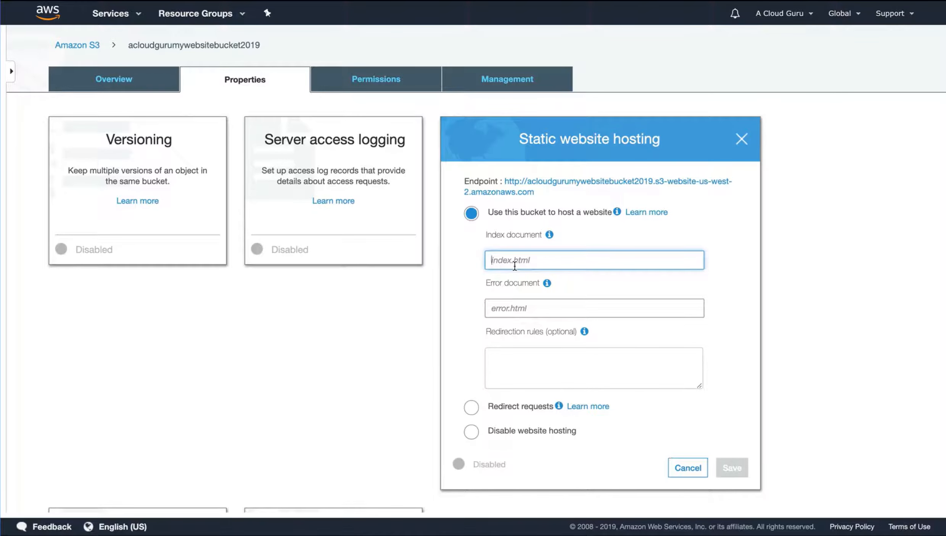
pyautogui.write('index.')
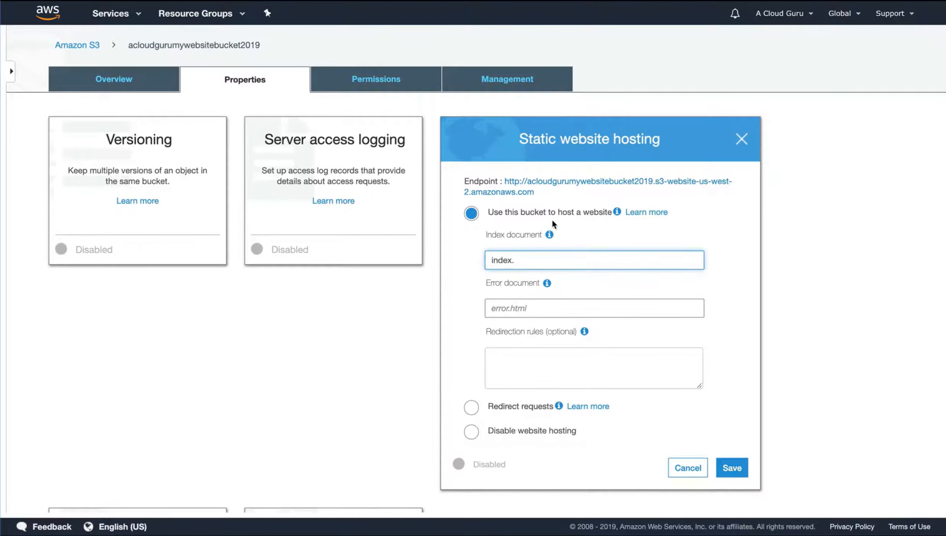
pyautogui.write('html')
pyautogui.press('Tab')
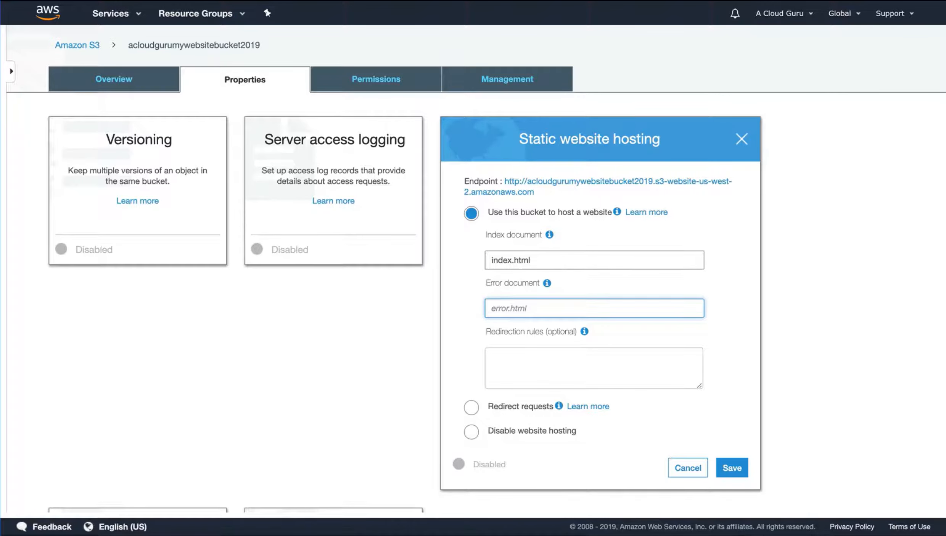
pyautogui.write('error.html')
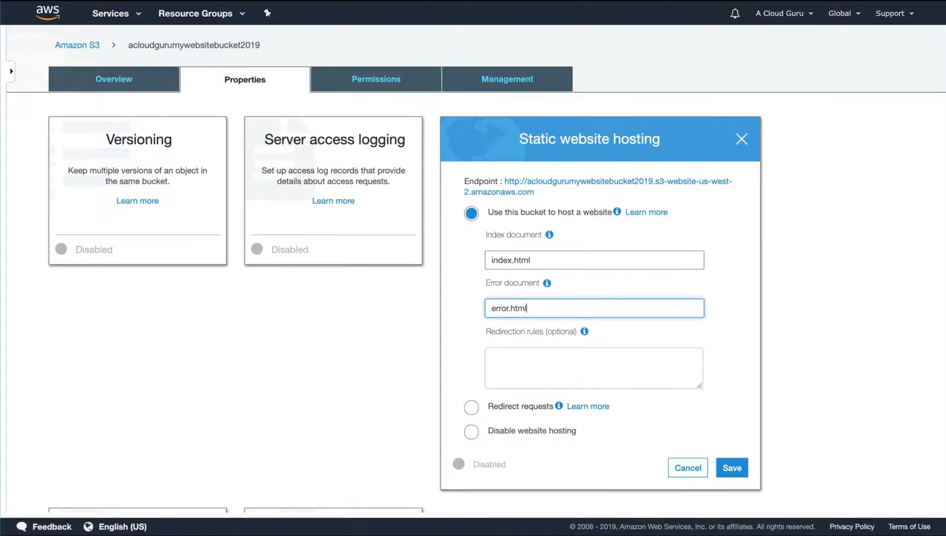
pyautogui.click(737, 469)
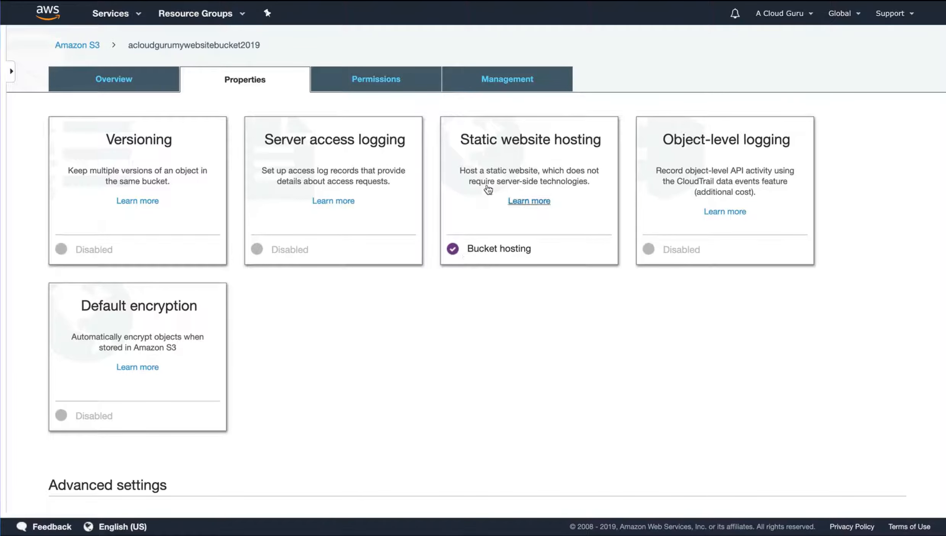
# Open the bucket's static website endpoint and test its error handling by requesting the nonexistent path /alksdfjadsklj
pyautogui.click(515, 151)
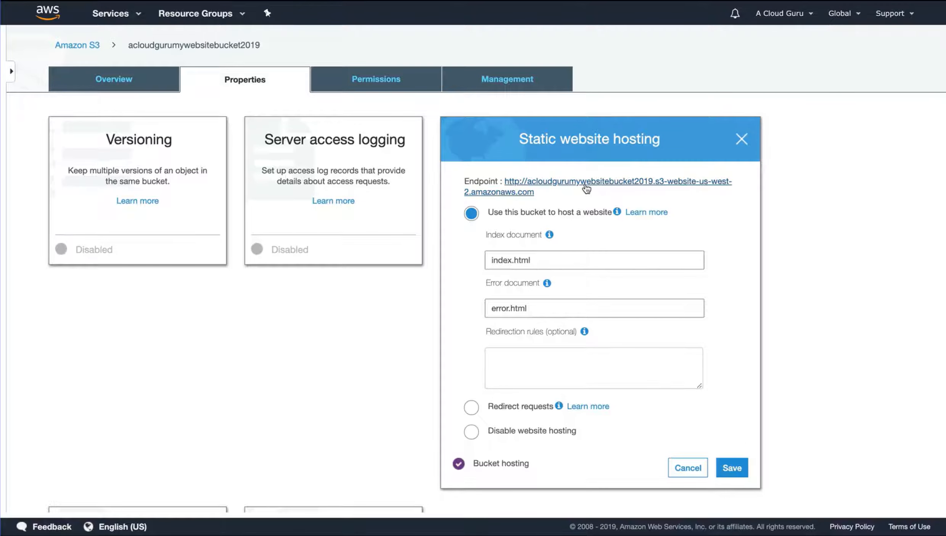
pyautogui.click(585, 183)
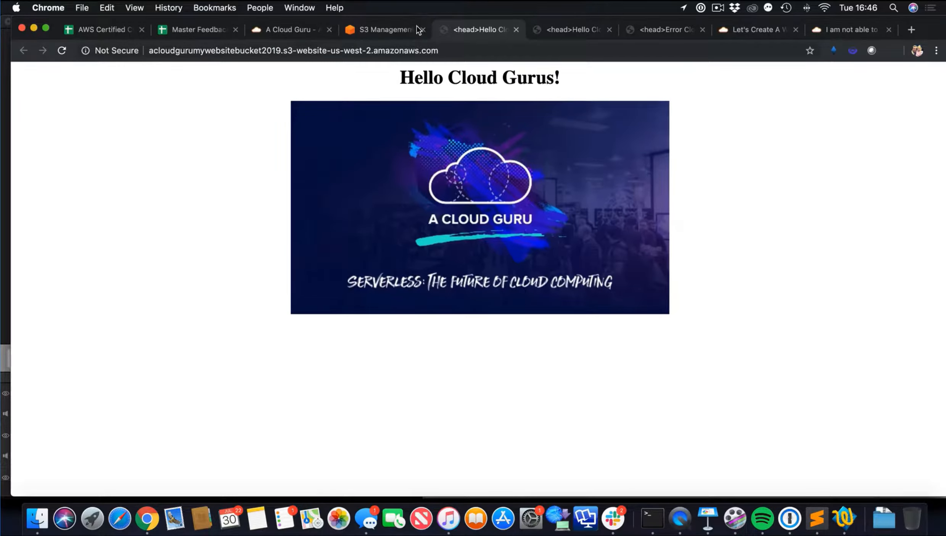
pyautogui.click(446, 49)
pyautogui.click(447, 49)
pyautogui.write('/')
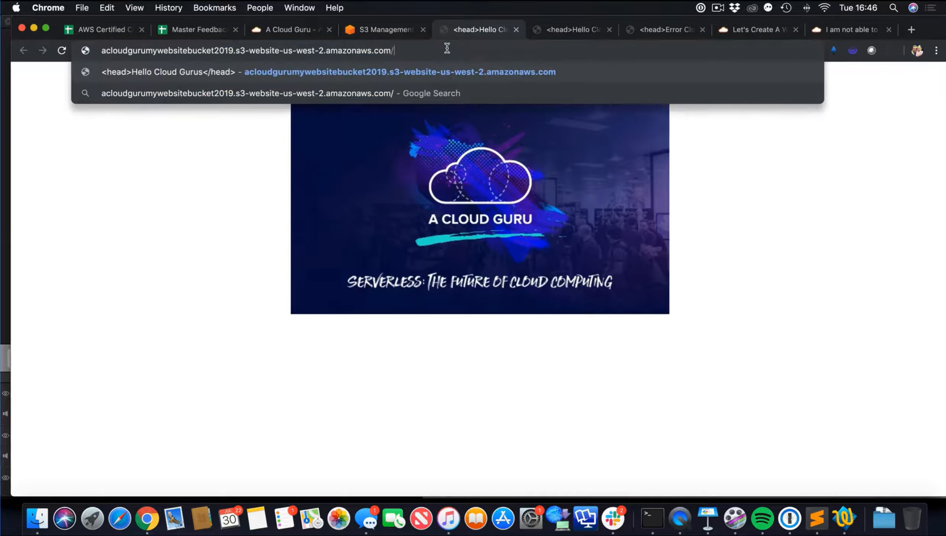
pyautogui.write('alksdfjadsklj')
pyautogui.press('Return')
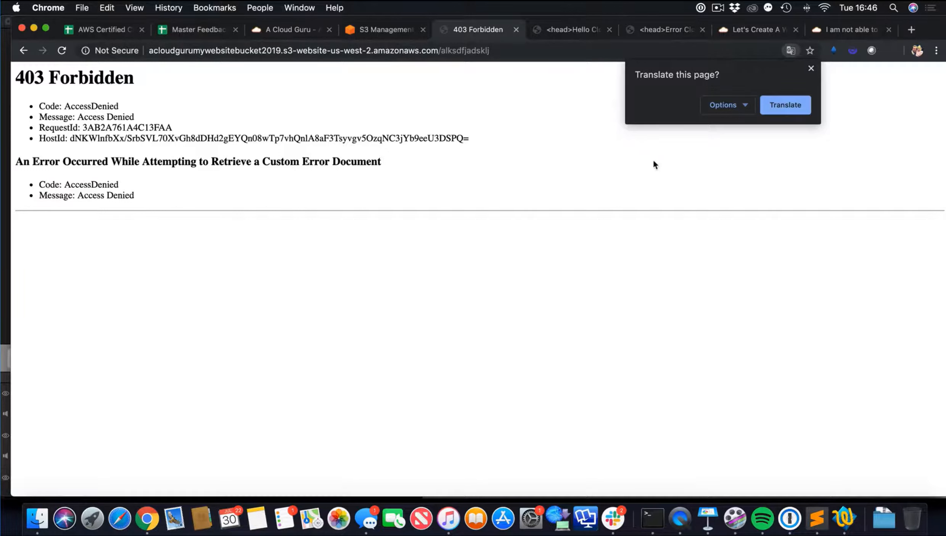
pyautogui.click(810, 69)
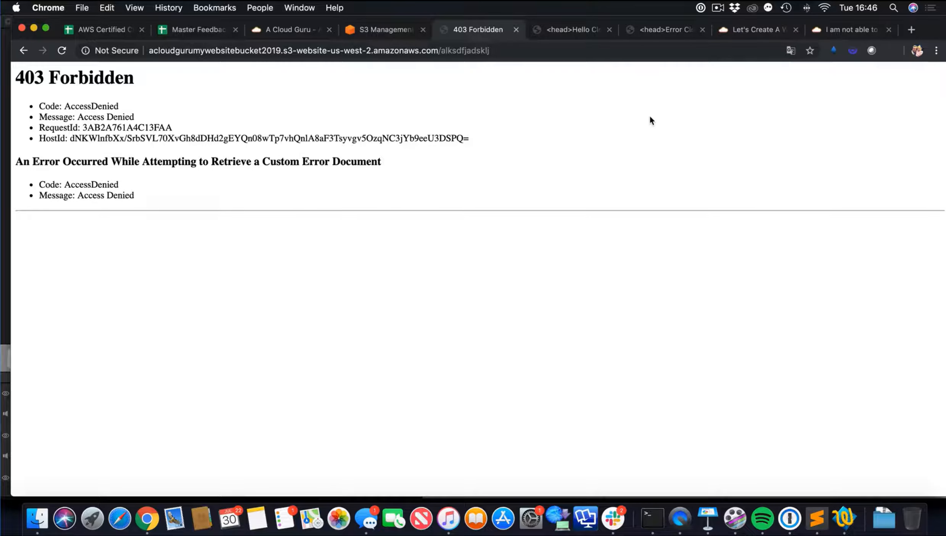
# Return to the S3 console, close the hosting settings, reopen the acloudgurumywebsitebucket2019 file list and select error.html, dismissing its details
pyautogui.click(386, 32)
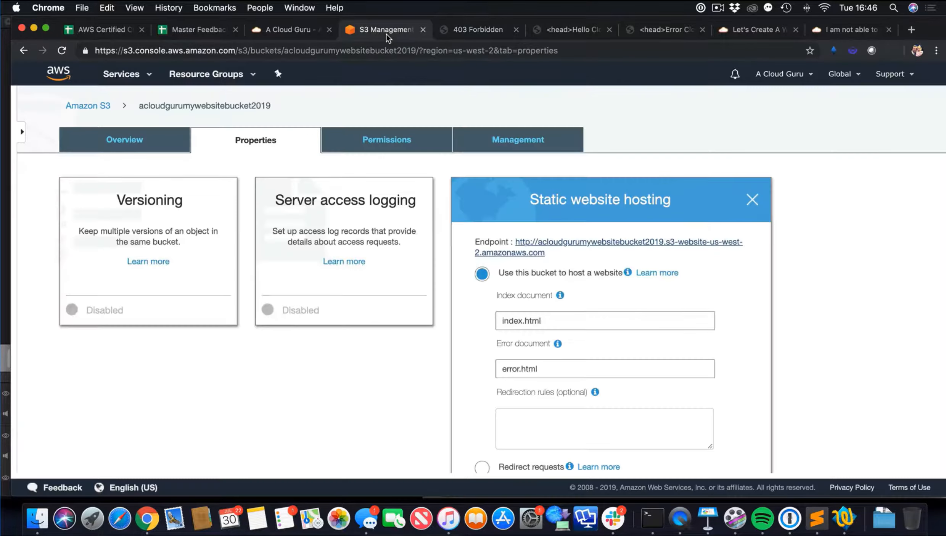
pyautogui.click(752, 200)
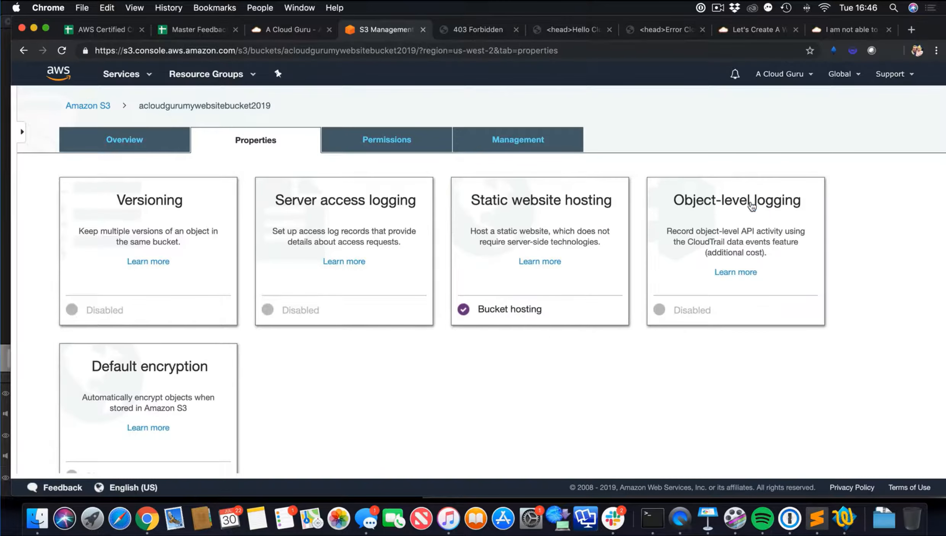
pyautogui.click(78, 106)
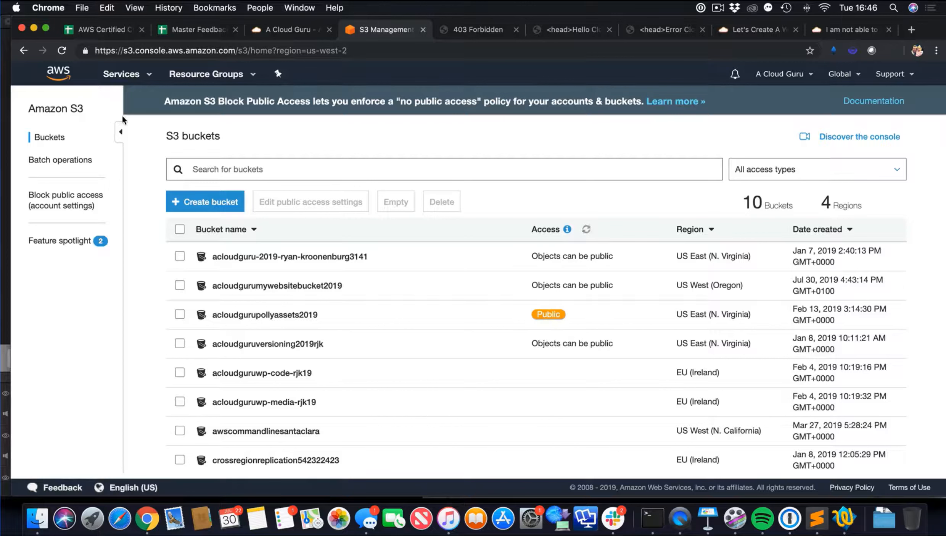
pyautogui.scroll(-2, 306, 275)
pyautogui.click(298, 235)
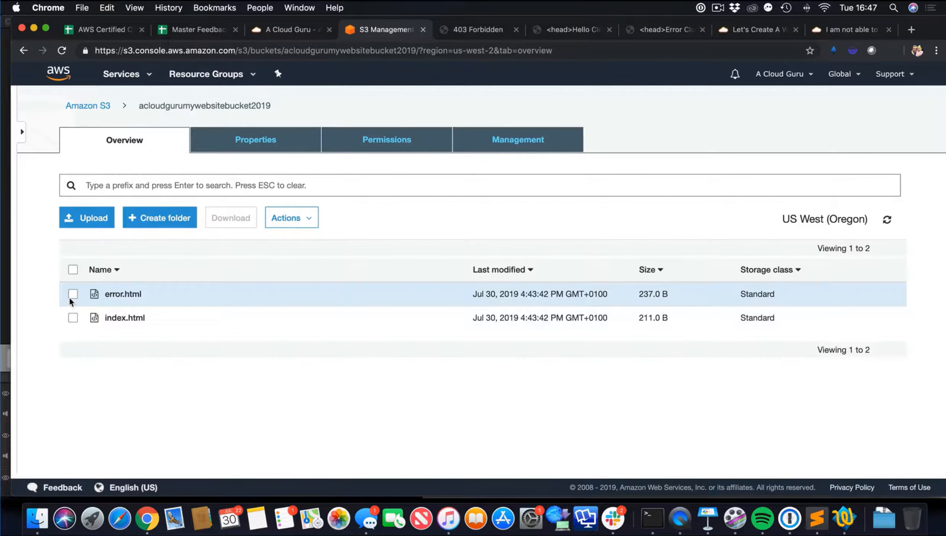
pyautogui.click(72, 293)
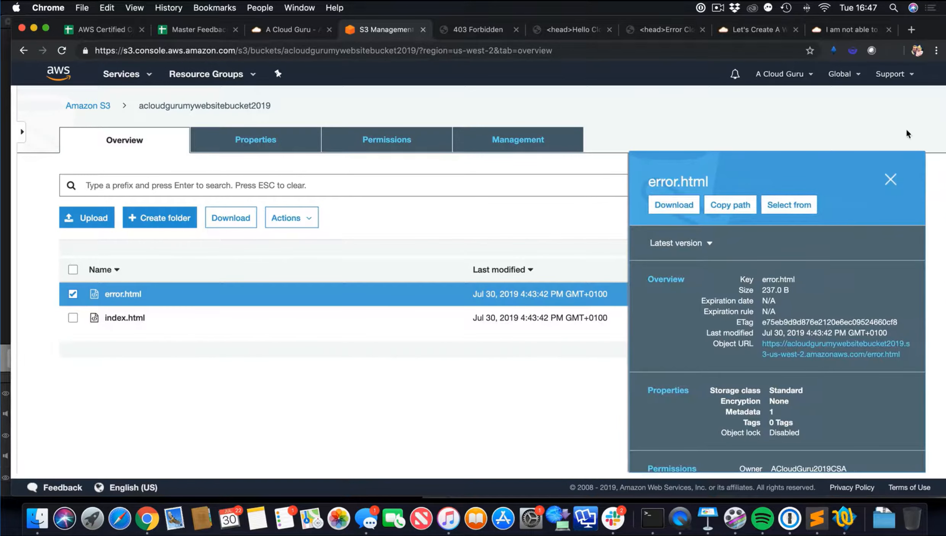
pyautogui.click(892, 179)
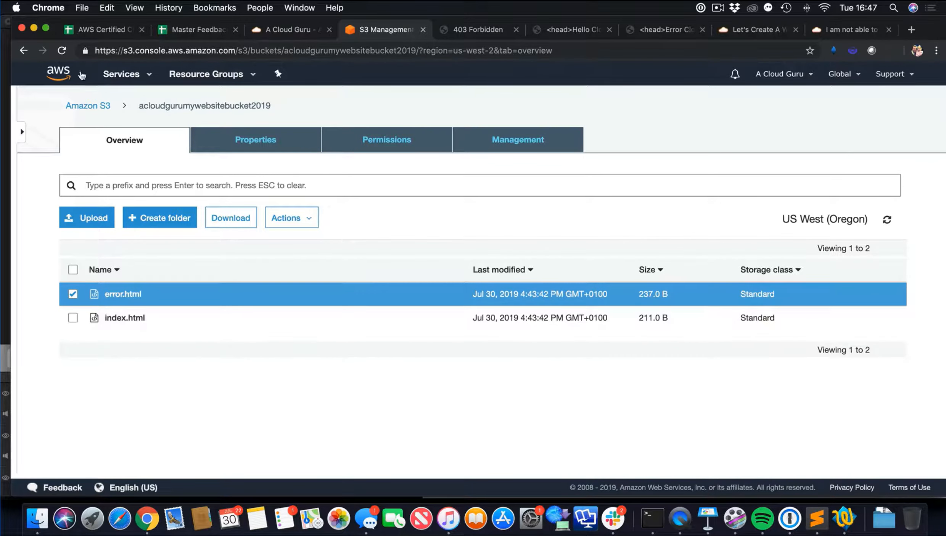
pyautogui.click(45, 27)
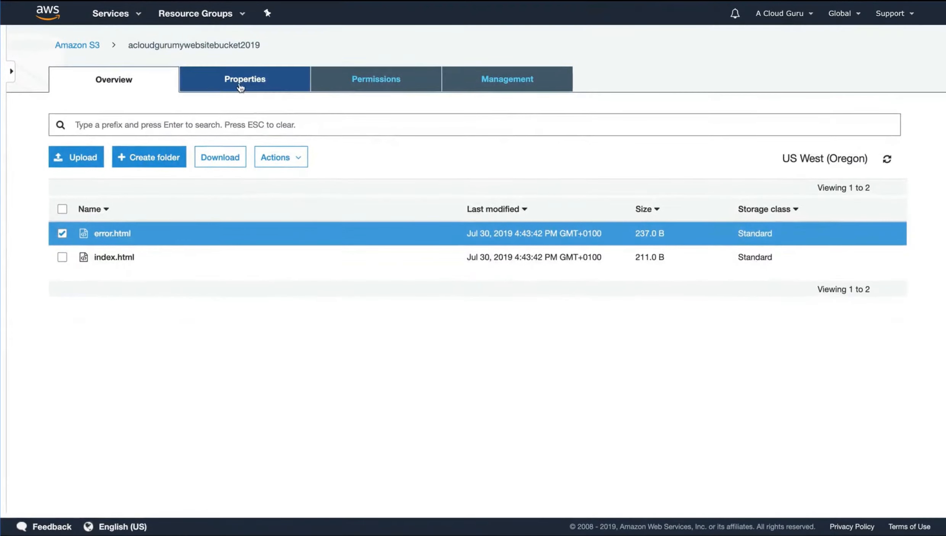
# Open bucketpolicypermissions.json in TextWrangler and paste its entire contents into the bucket policy editor of acloudgurumywebsitebucket2019
pyautogui.click(377, 85)
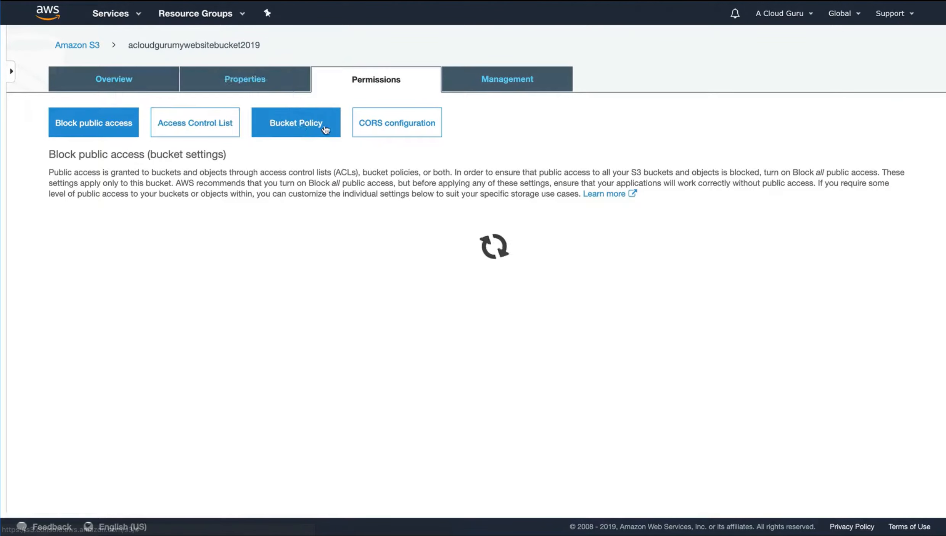
pyautogui.click(291, 131)
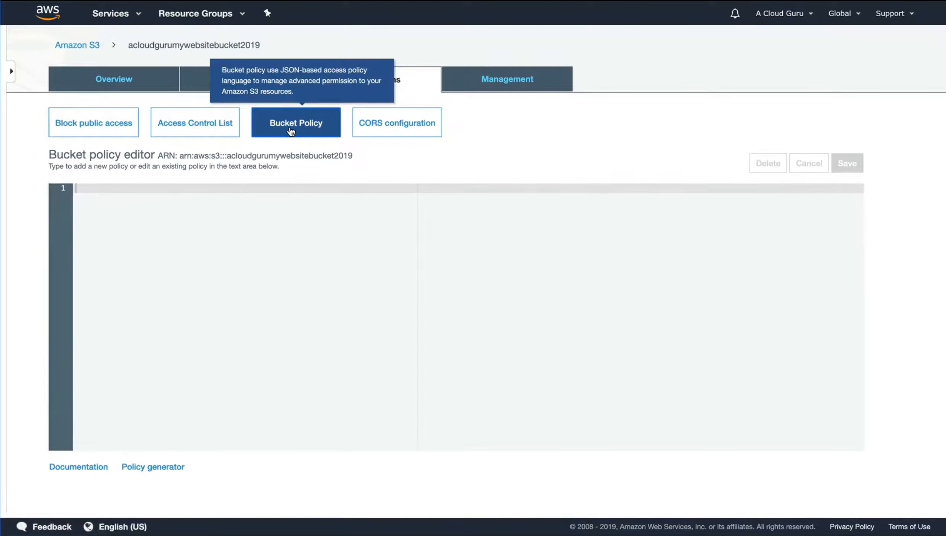
pyautogui.press('super+Tab')
pyautogui.click(228, 159)
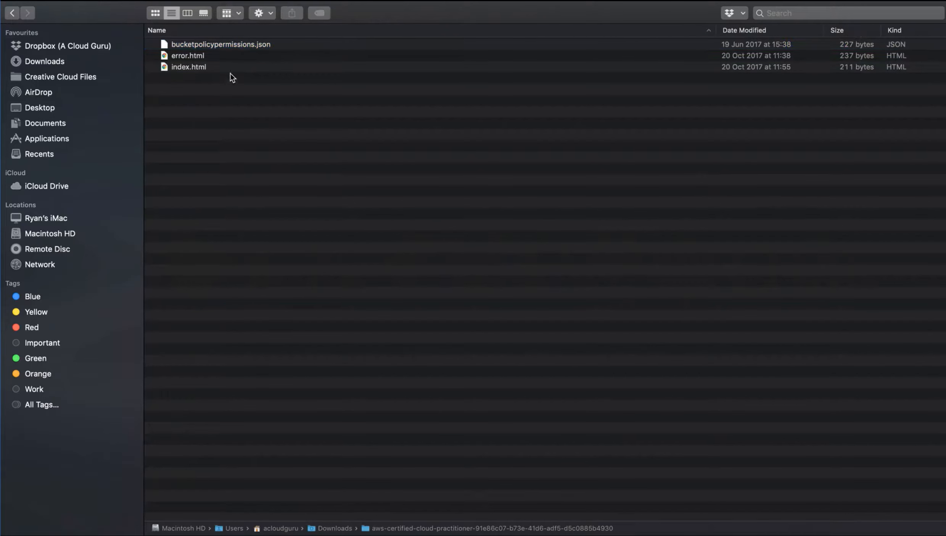
pyautogui.click(236, 44)
pyautogui.rightClick(236, 44)
pyautogui.moveTo(315, 67)
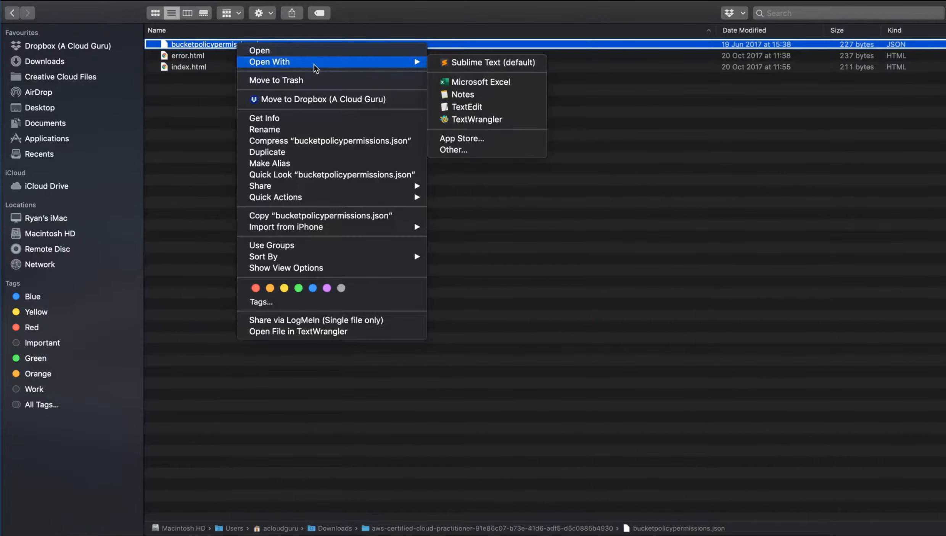
pyautogui.click(483, 117)
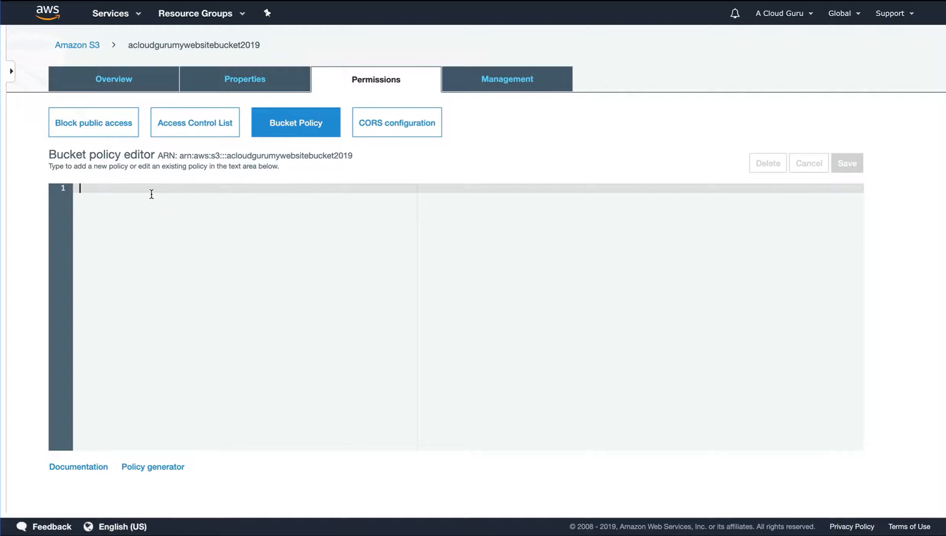
pyautogui.write('{ \t"Version": "2012-10-17", \t"Statement": [ \t\t{ \t\t\t"Sid": "PublicReadGetObject", \t\t\t"Effect": "Allow", \t\t\t"Principal": "*", \t\t\t"Action": [ \t\t\t\t"s3:GetObject" \t\t\t], \t\t\t"Resource": [ \t\t\t\t"arn:aws:s3:::BUCKET_NAME/*" \t\t\t] \t\t} \t] }')
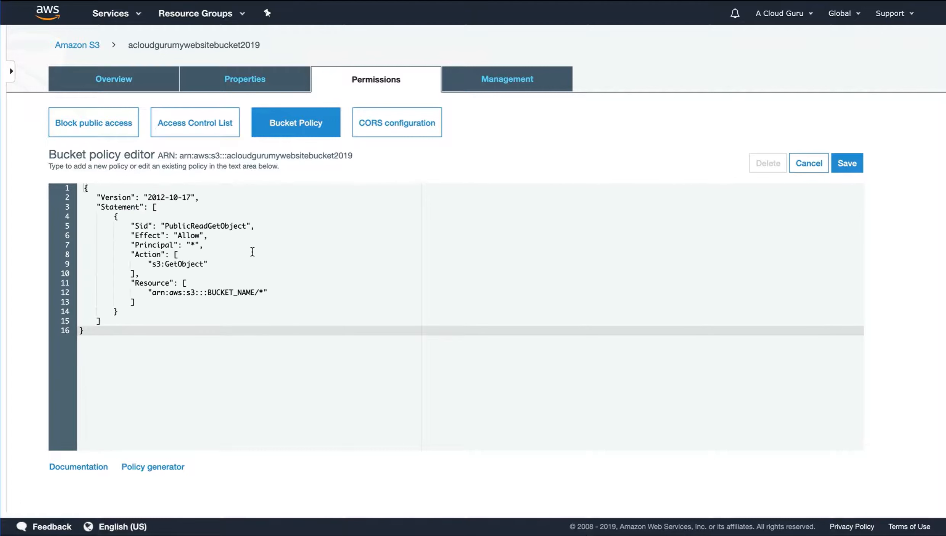
# Replace BUCKET_NAME in the policy's Resource ARN with acloudgurumywebsitebucket2019, keeping the /* suffix, and save the bucket policy
pyautogui.moveTo(179, 156); pyautogui.dragTo(356, 155)
pyautogui.hotkey('ctrl', 'c')
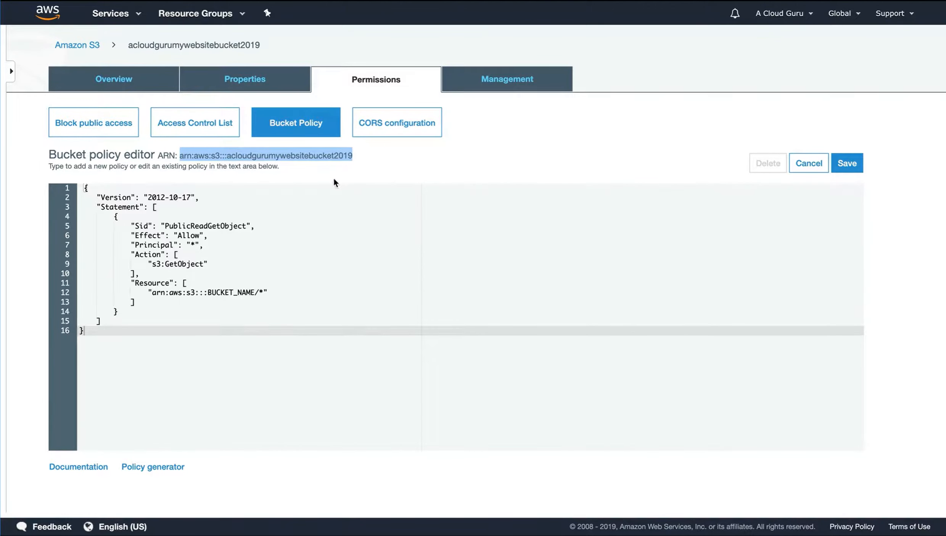
pyautogui.moveTo(208, 292); pyautogui.dragTo(220, 293)
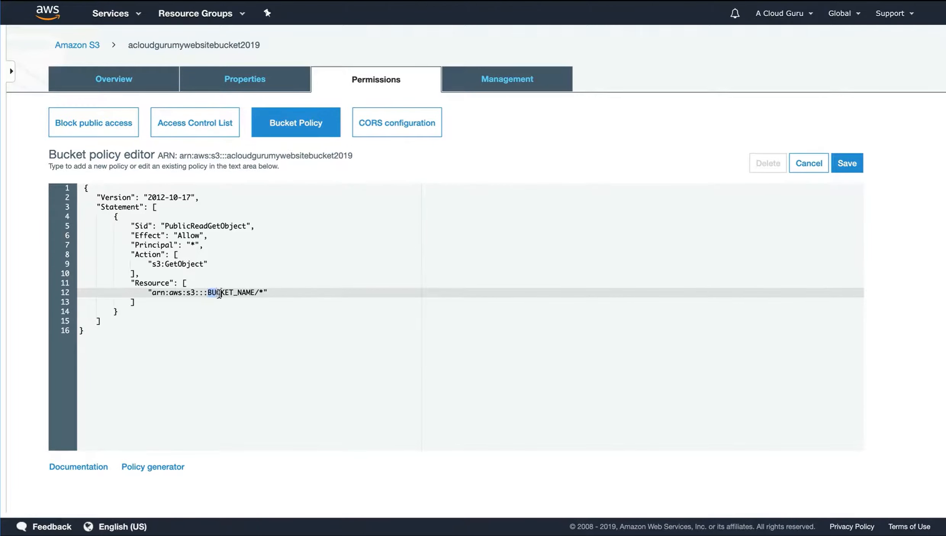
pyautogui.moveTo(152, 293); pyautogui.dragTo(256, 293)
pyautogui.hotkey('ctrl', 'v')
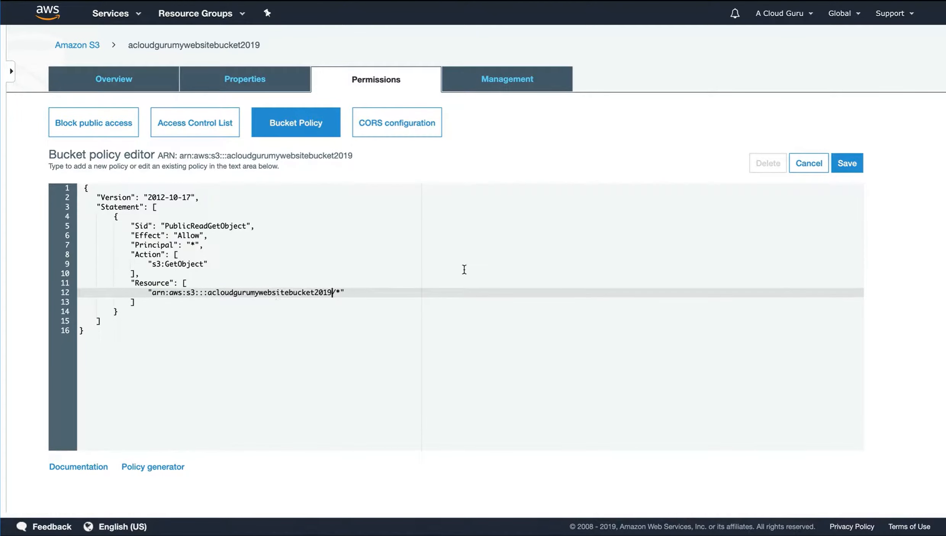
pyautogui.click(844, 165)
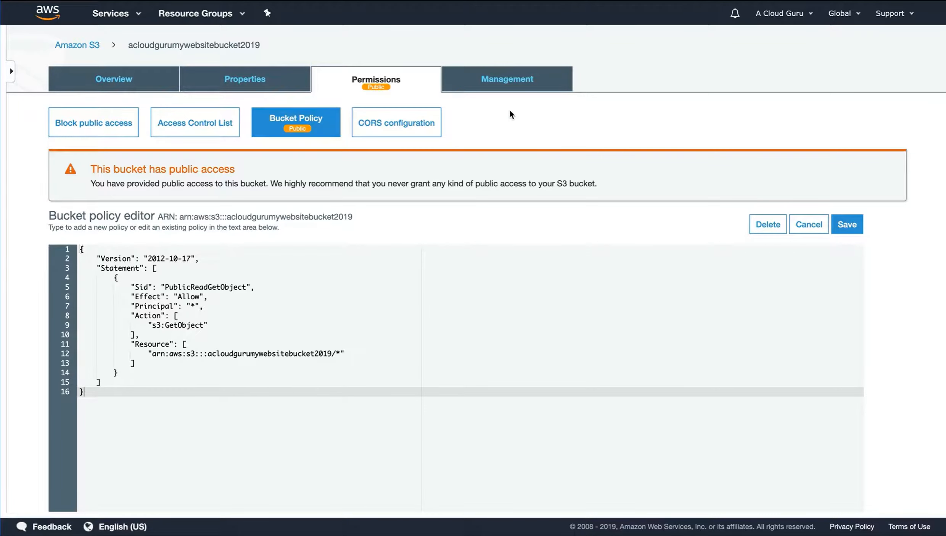
# Reopen the website endpoint from the static website hosting settings and test the error page with the nonexistent path /adkjsfhkjasdhf
pyautogui.click(252, 81)
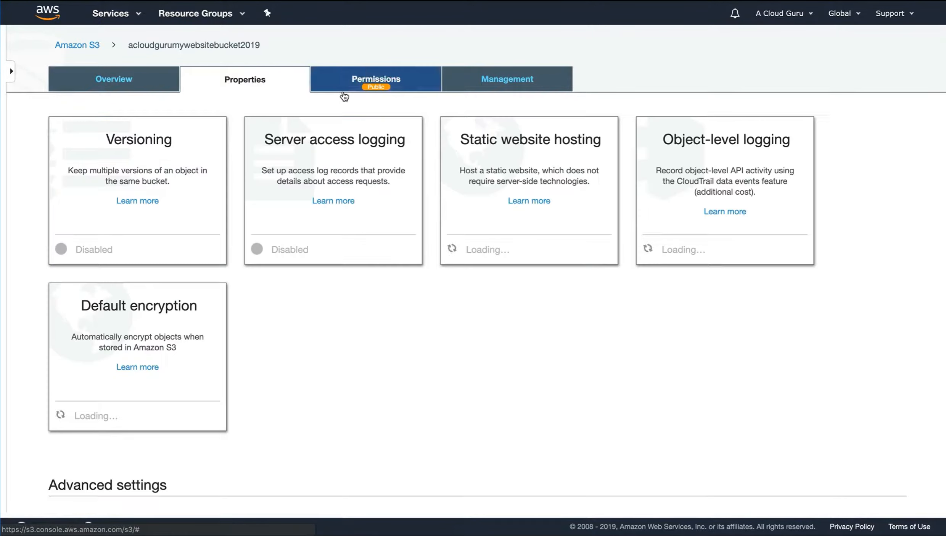
pyautogui.click(549, 170)
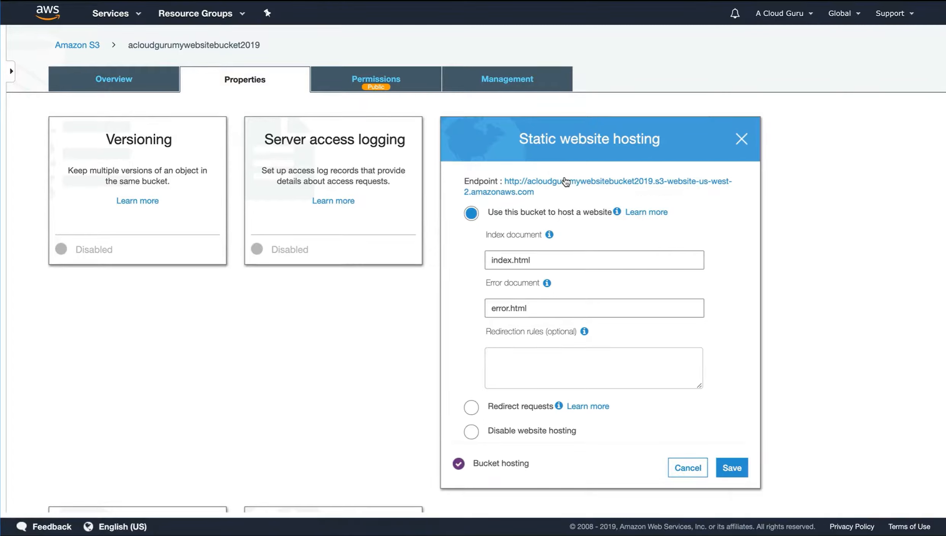
pyautogui.click(575, 183)
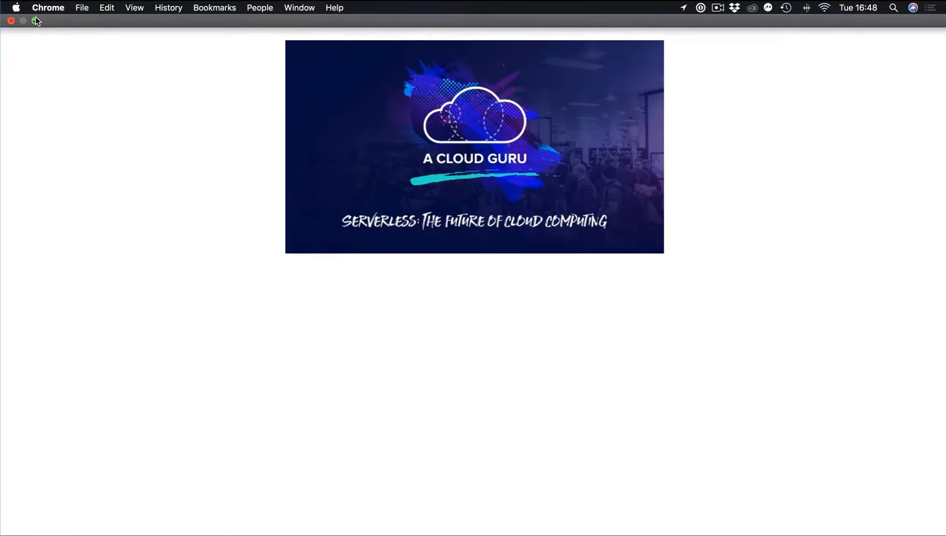
pyautogui.click(36, 18)
pyautogui.click(518, 50)
pyautogui.click(513, 50)
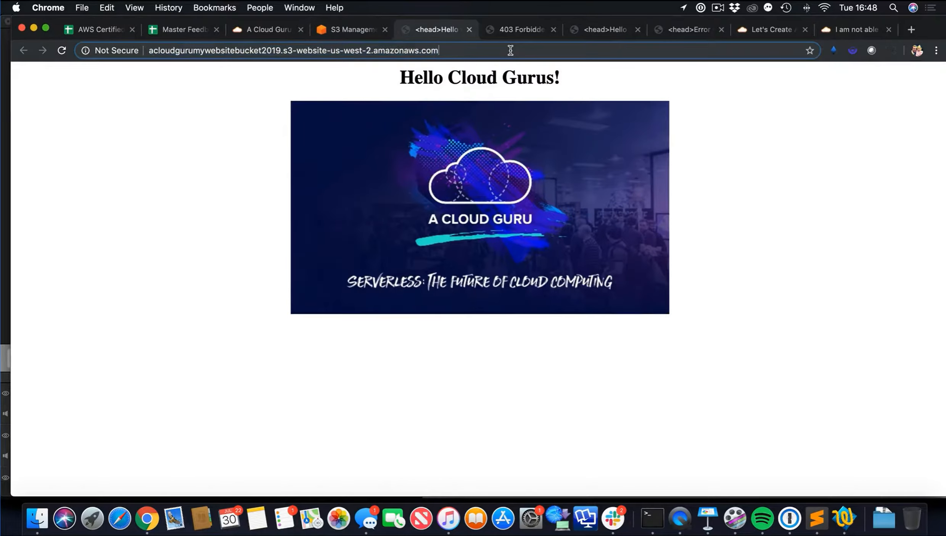
pyautogui.write('/adkjsfhkjasdhf')
pyautogui.press('Return')
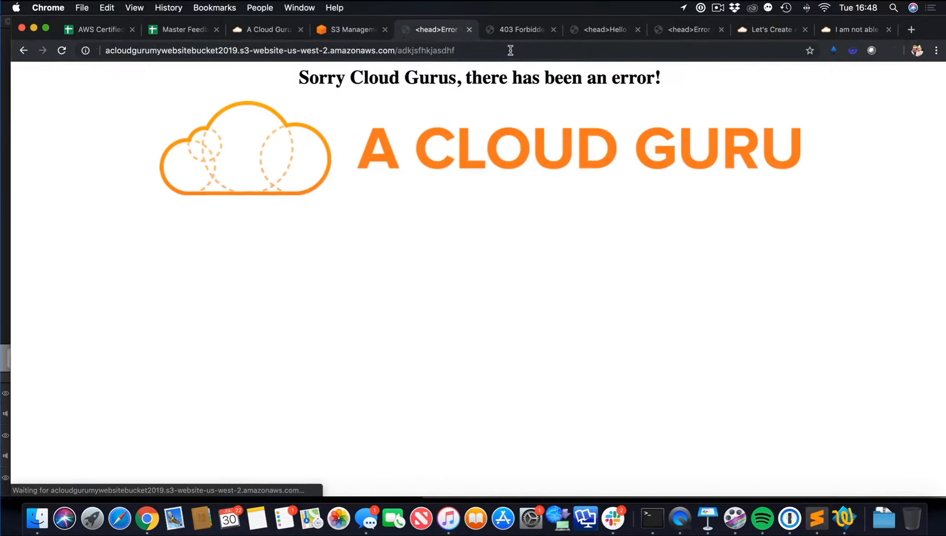
pyautogui.click(47, 28)
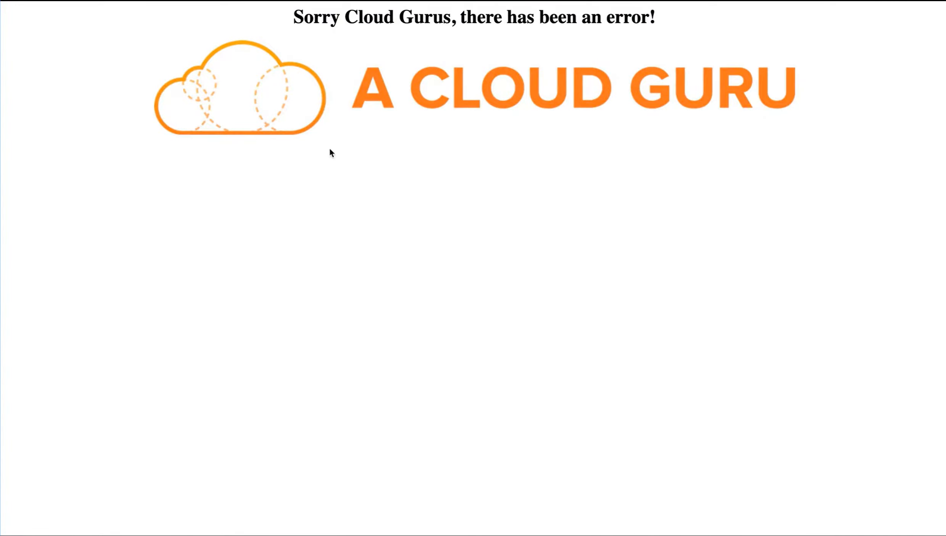
# Return from the website's error page to the S3 console and show the list of all buckets in full screen
pyautogui.moveTo(66, 6)
pyautogui.click(36, 20)
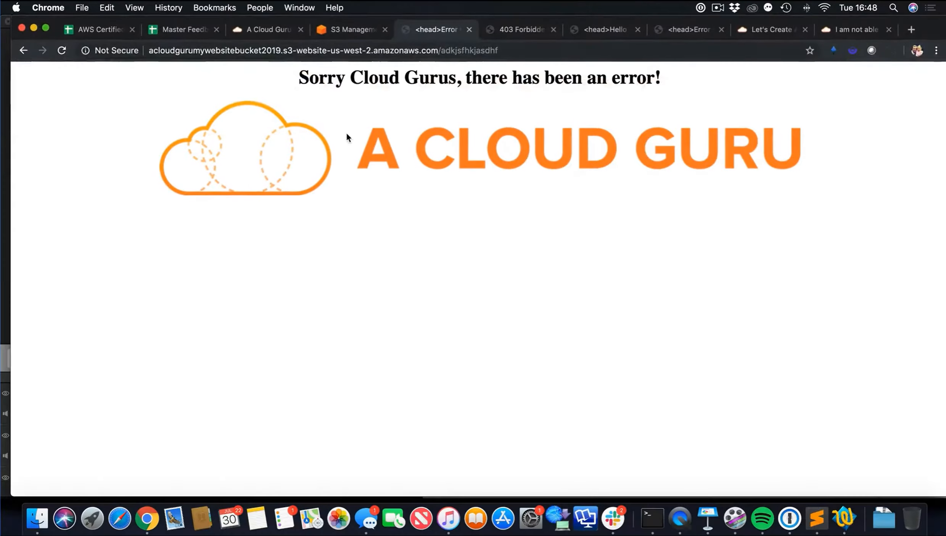
pyautogui.click(346, 32)
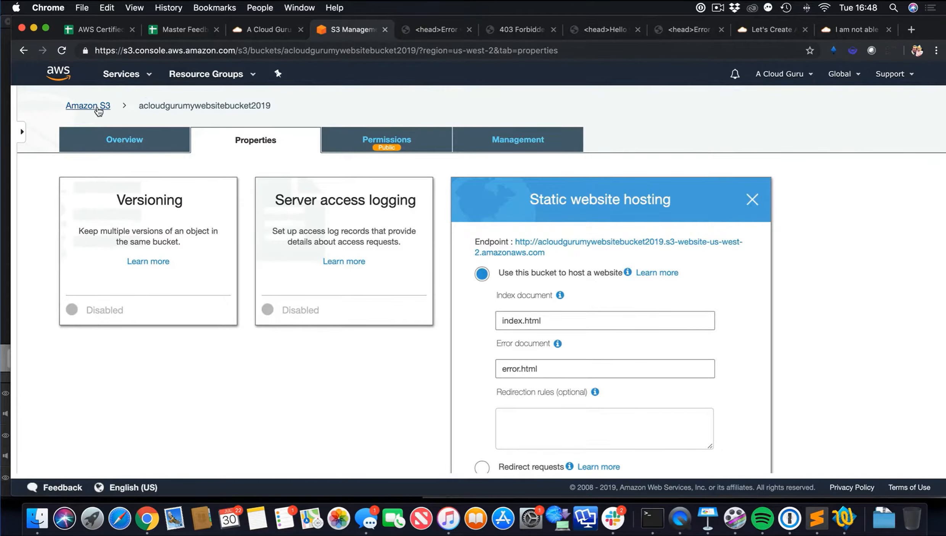
pyautogui.click(97, 108)
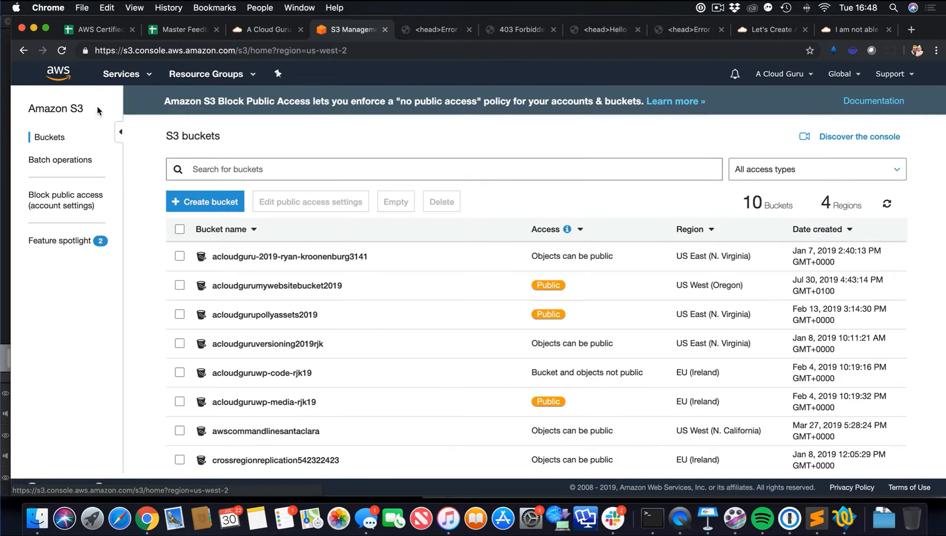
pyautogui.click(45, 28)
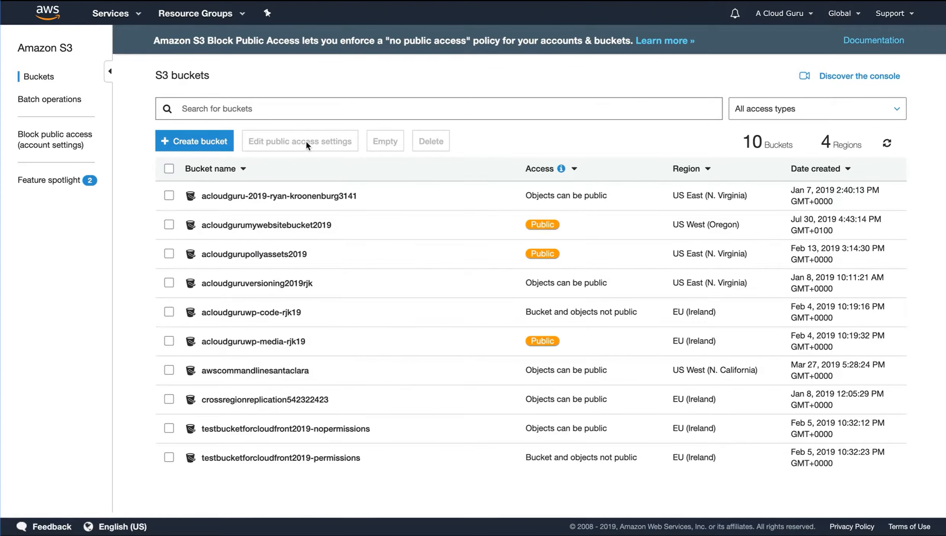
# Open the acloudgurumywebsitebucket2019 bucket and display its properties
pyautogui.click(280, 225)
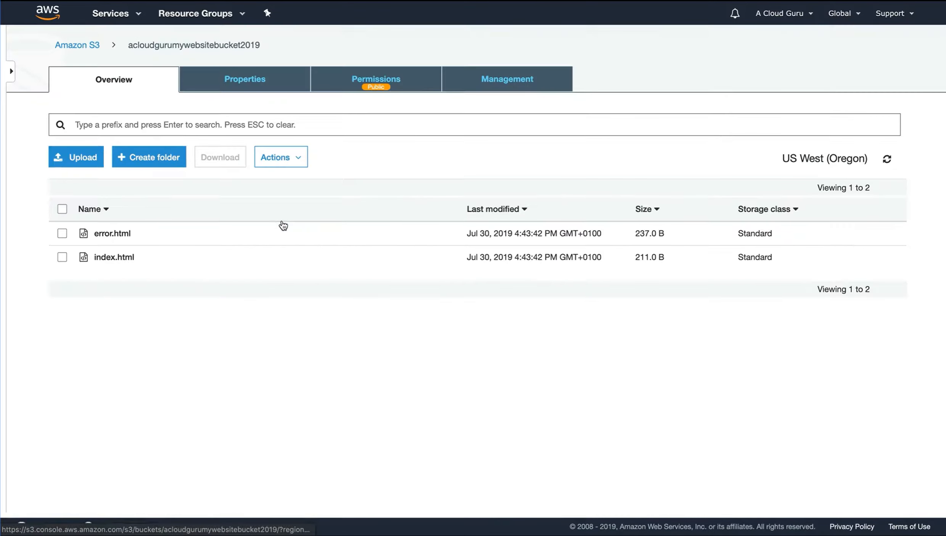
pyautogui.click(259, 83)
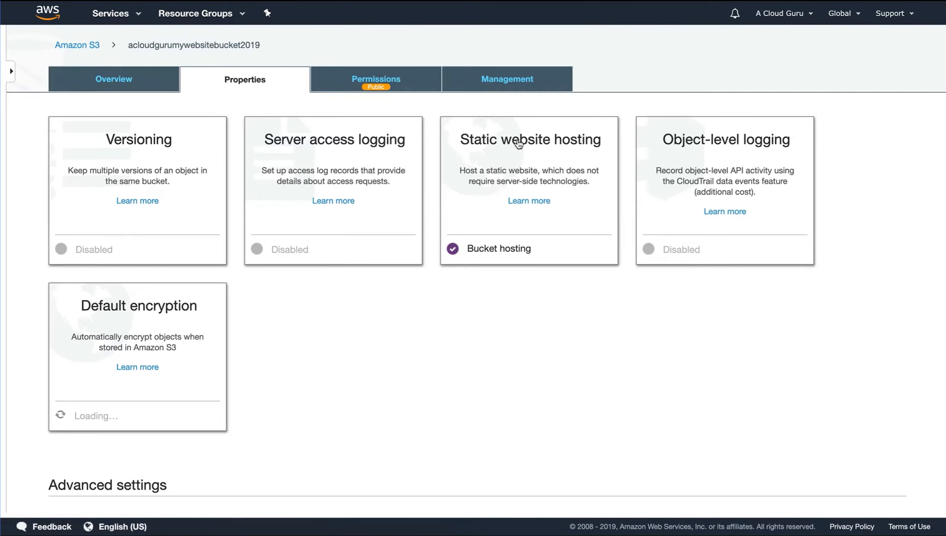